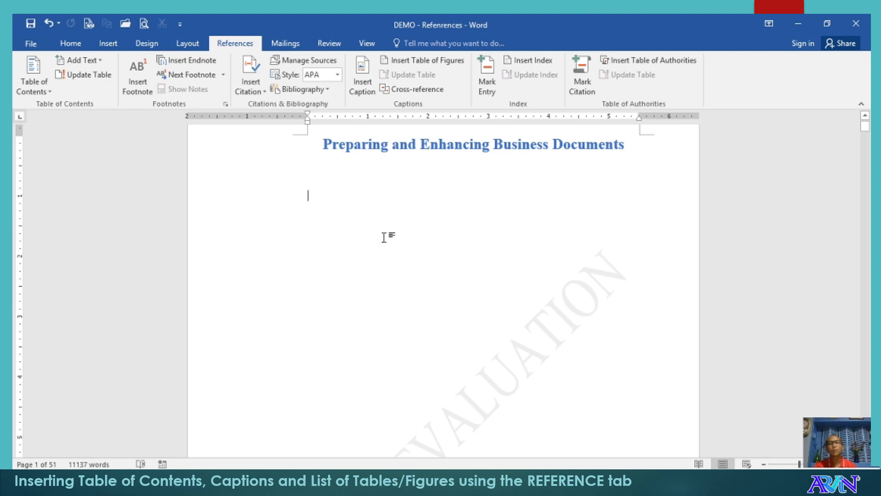
# Look over the title page and bring the paragraph style gallery into view
pyautogui.scroll(-2, 385, 240)
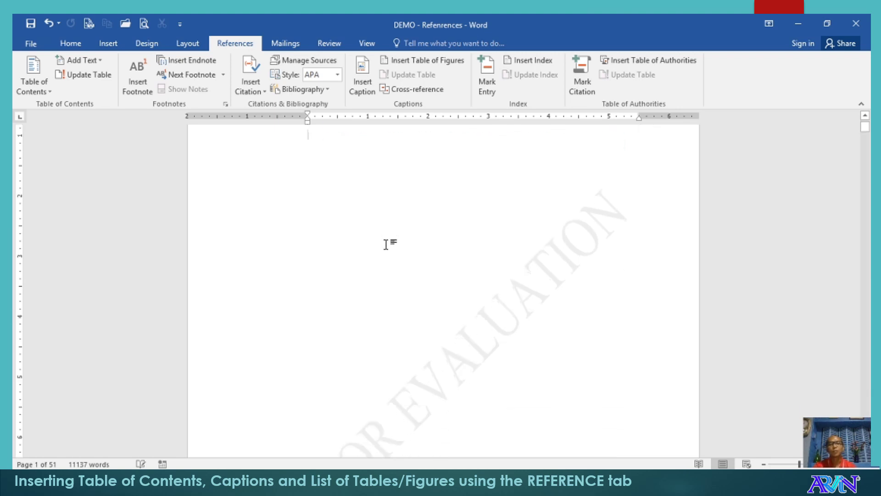
pyautogui.scroll(2, 367, 246)
pyautogui.scroll(-8, 366, 244)
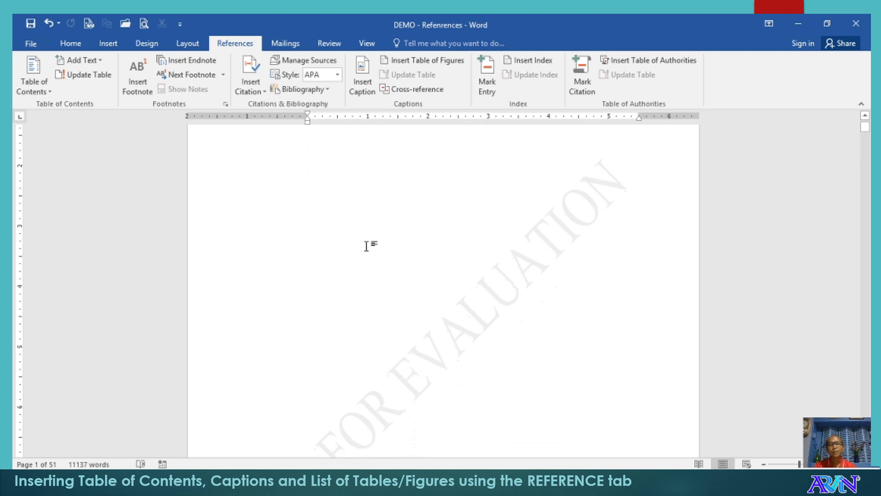
pyautogui.scroll(-4, 370, 247)
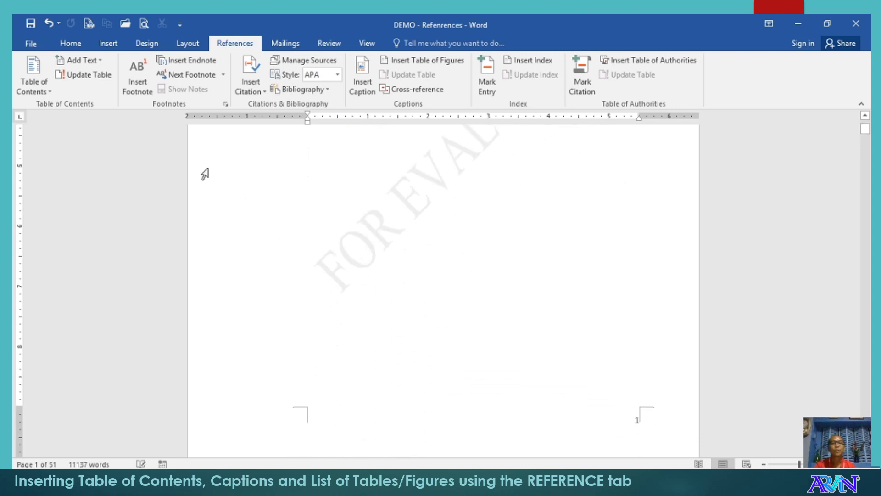
pyautogui.scroll(-4, 363, 249)
pyautogui.scroll(-3, 361, 251)
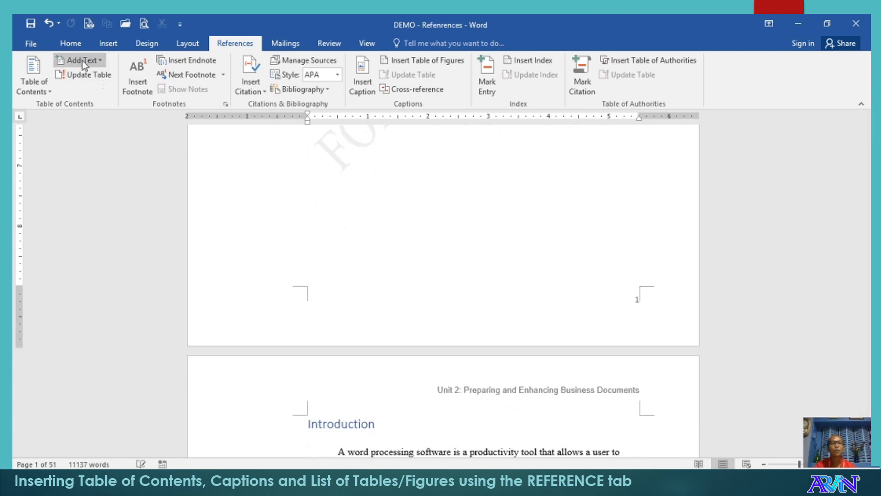
pyautogui.click(71, 43)
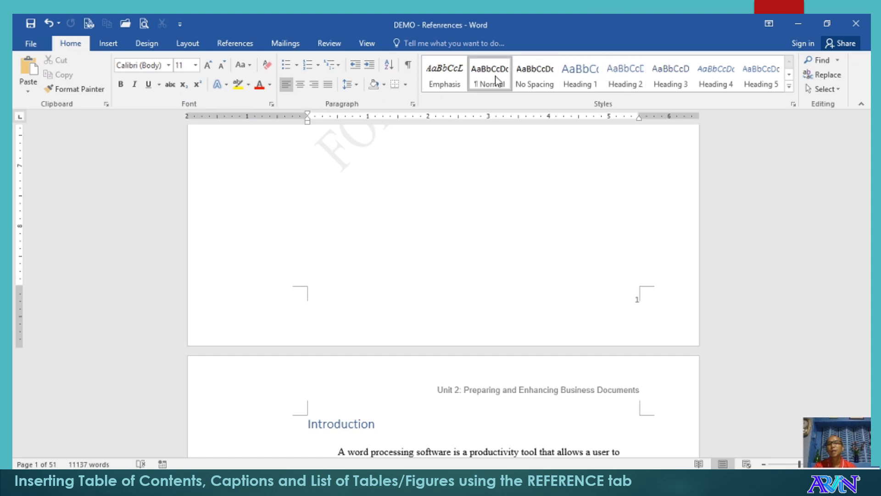
pyautogui.scroll(2, 526, 214)
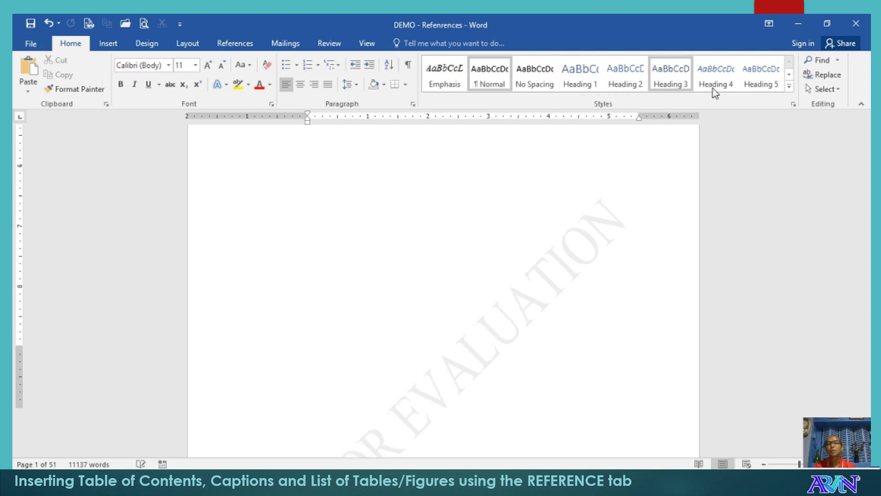
# Select the Introduction heading on page 2 to check which paragraph style it uses
pyautogui.scroll(-4, 604, 210)
pyautogui.scroll(-2, 454, 303)
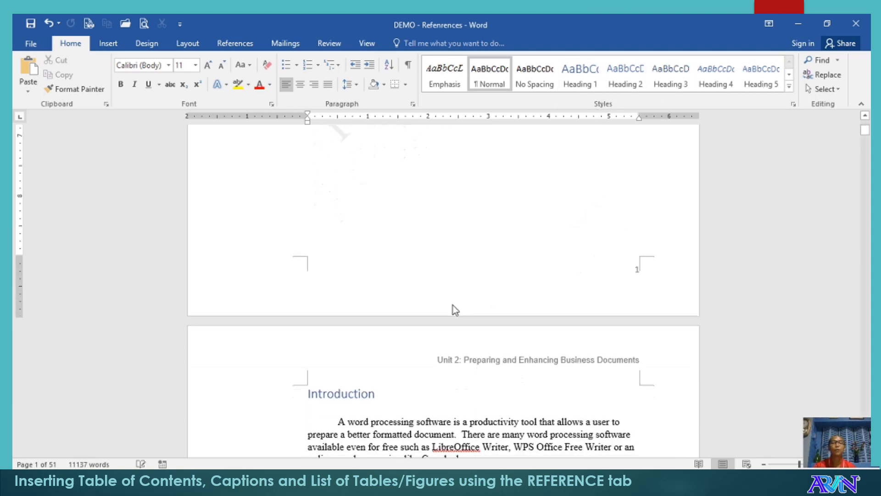
pyautogui.scroll(-2, 447, 309)
pyautogui.scroll(1, 448, 309)
pyautogui.scroll(-2, 447, 307)
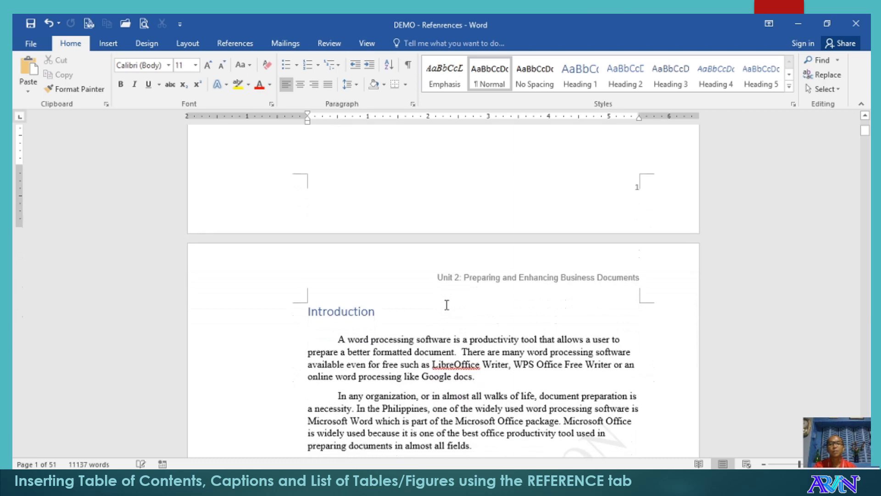
pyautogui.scroll(-2, 447, 305)
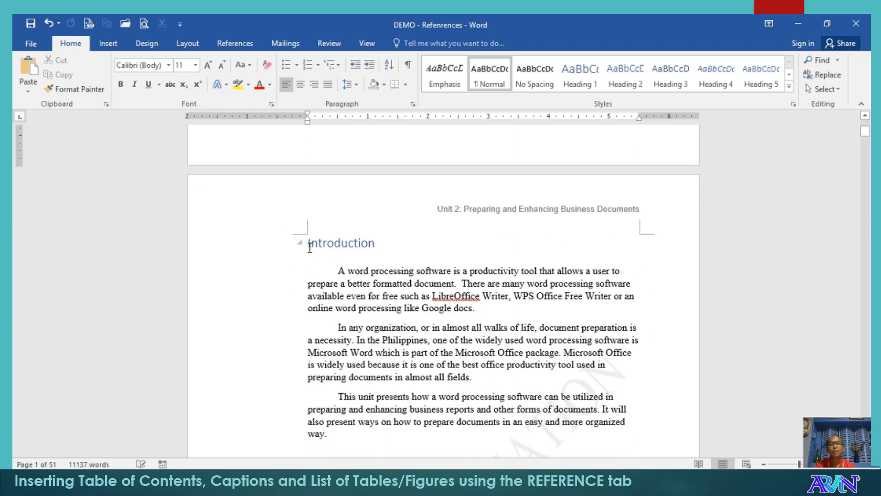
pyautogui.scroll(2, 321, 267)
pyautogui.scroll(-3, 322, 262)
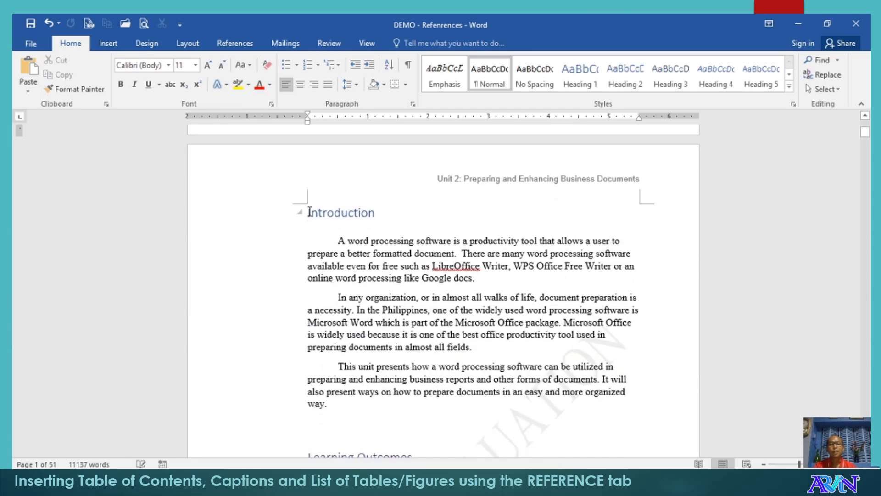
pyautogui.moveTo(310, 212); pyautogui.dragTo(385, 223)
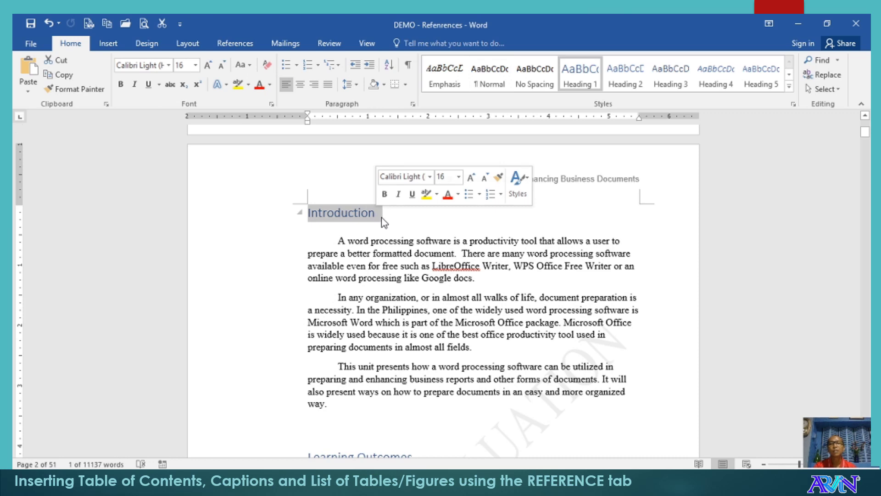
# Select the Learning Outcomes heading on page 2 to check its paragraph style
pyautogui.scroll(-2, 462, 304)
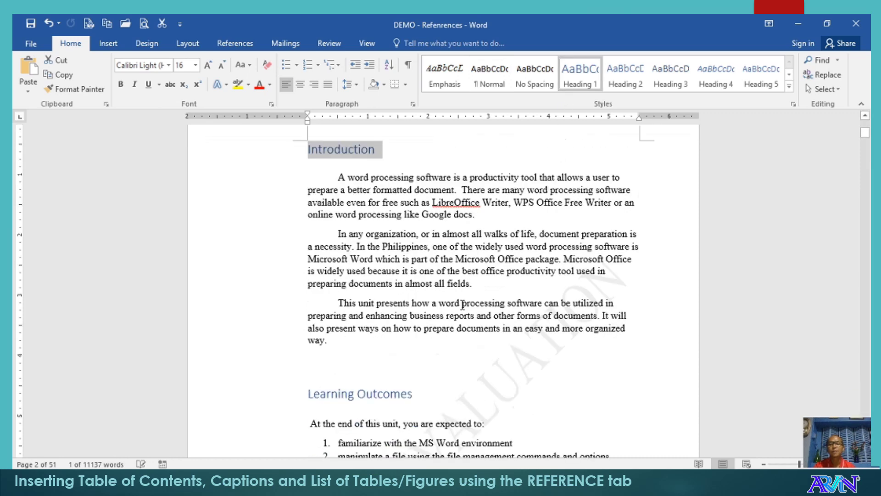
pyautogui.scroll(-1, 462, 304)
pyautogui.moveTo(310, 368); pyautogui.dragTo(410, 368)
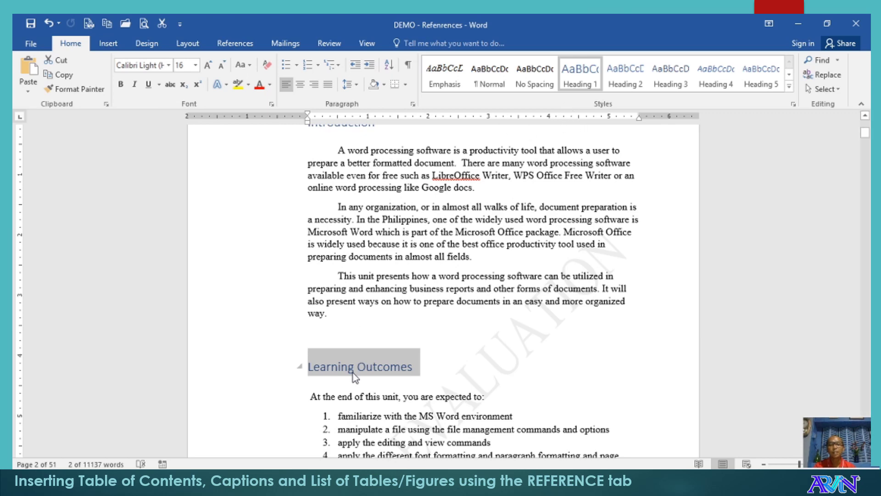
# Check the paragraph styles of the "Topic 1: Document Preparation and File Management" and Learning Objectives headings on page 3
pyautogui.scroll(-10, 354, 376)
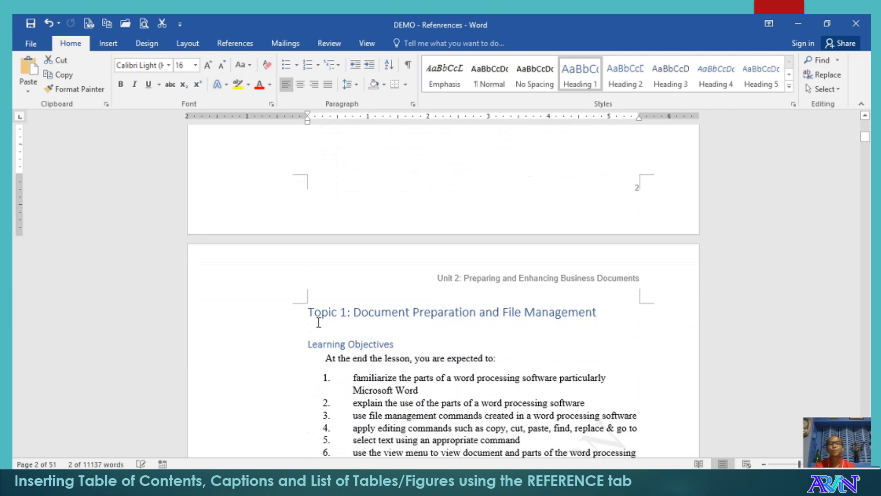
pyautogui.moveTo(313, 314); pyautogui.dragTo(571, 311)
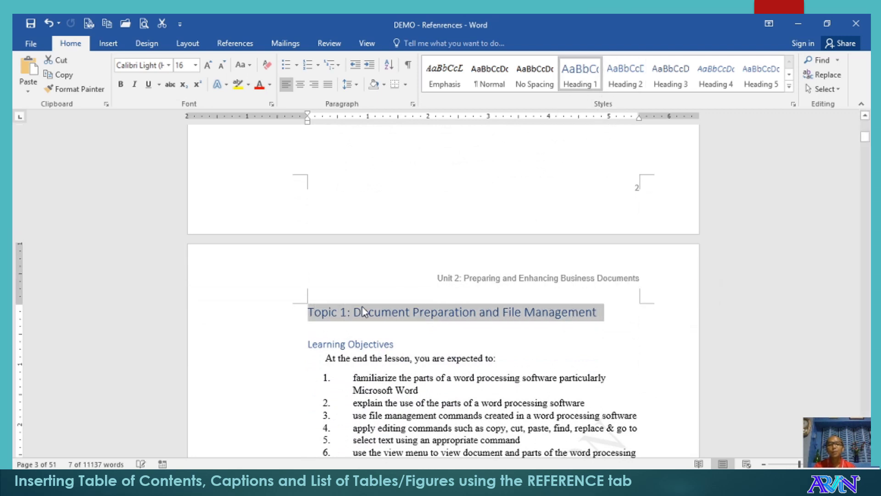
pyautogui.moveTo(308, 345); pyautogui.dragTo(399, 344)
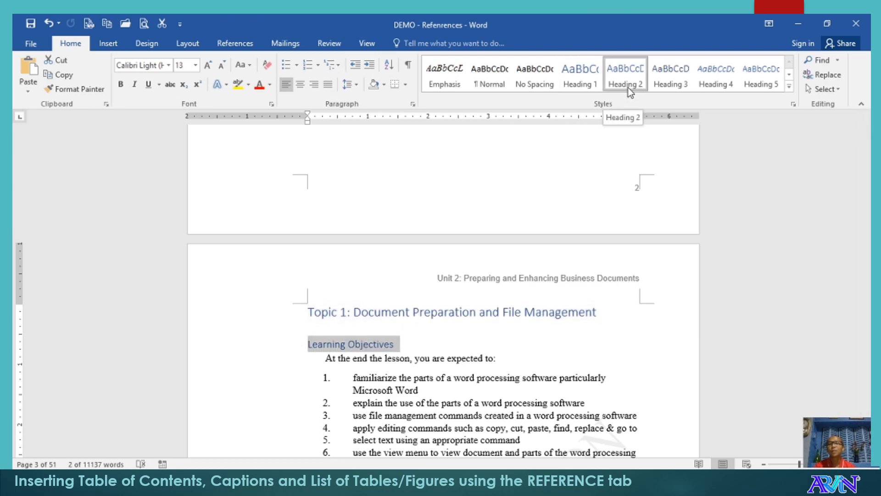
# Check the paragraph styles of the Presentation of Content and The Environment headings on page 3
pyautogui.scroll(-5, 533, 228)
pyautogui.scroll(-1, 492, 251)
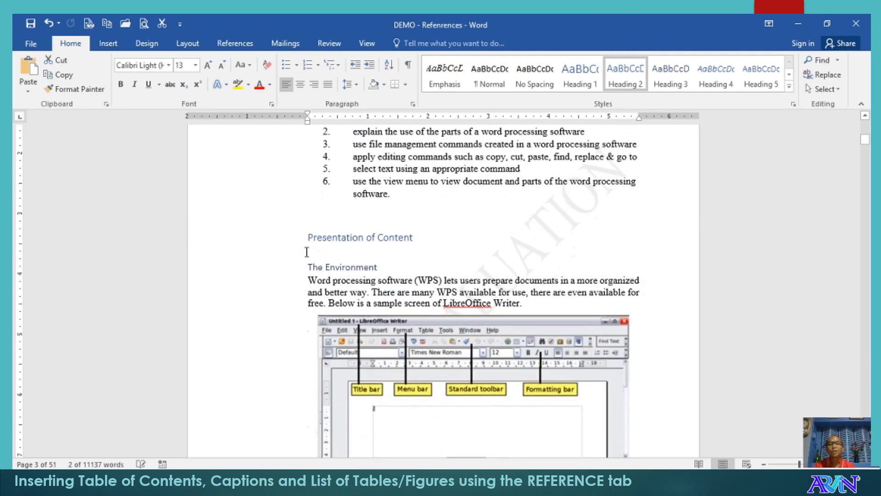
pyautogui.moveTo(314, 242); pyautogui.dragTo(421, 239)
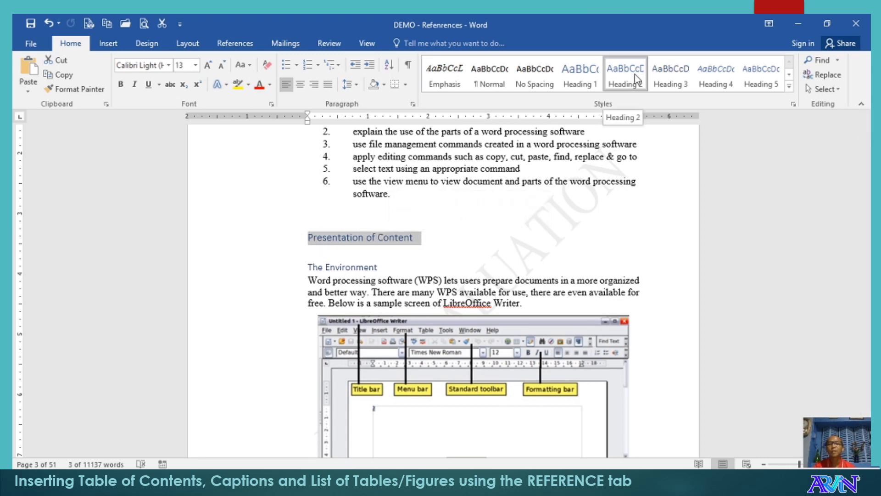
pyautogui.click(359, 270)
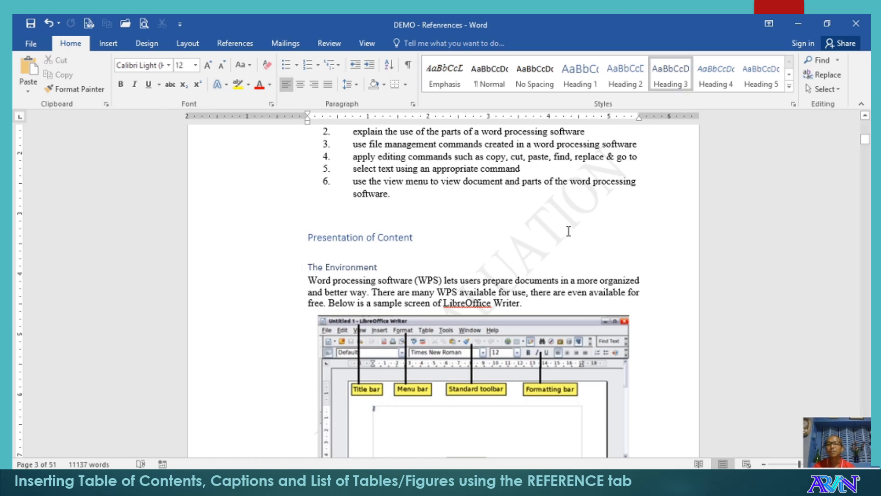
# Find the heading "The File menu" on page 5 and check its paragraph style
pyautogui.scroll(-6, 527, 240)
pyautogui.scroll(-12, 509, 270)
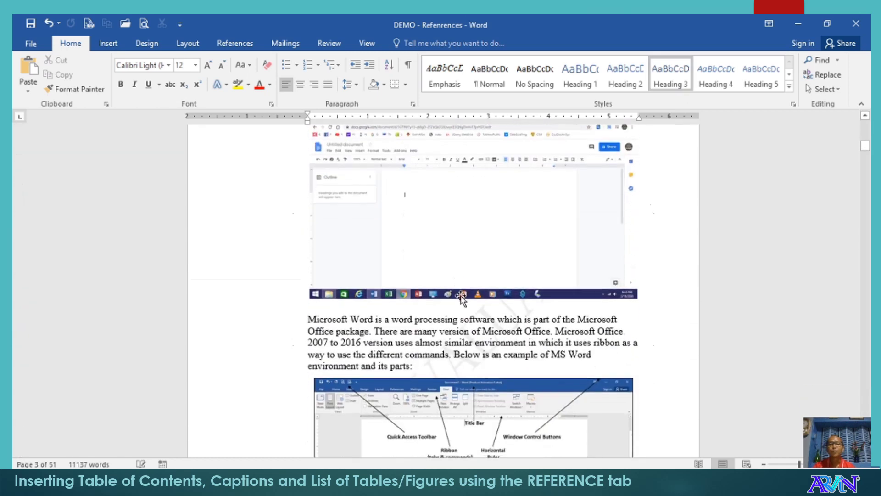
pyautogui.scroll(-4, 462, 306)
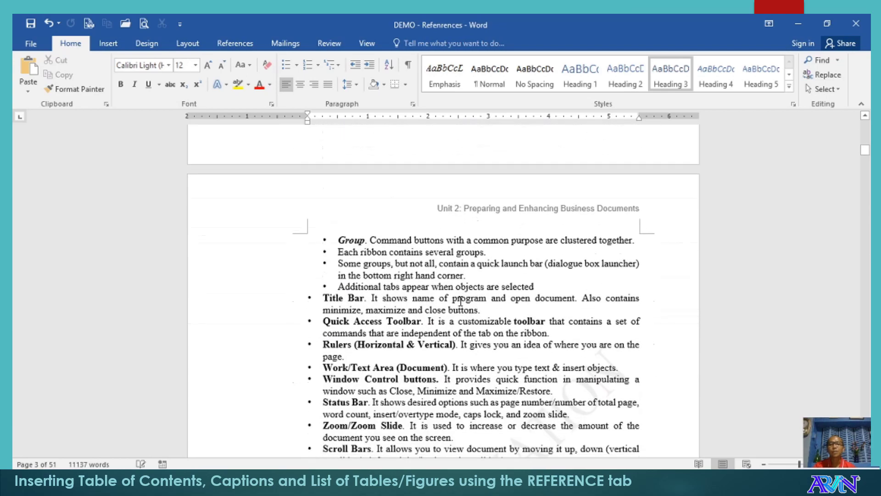
pyautogui.scroll(1, 461, 302)
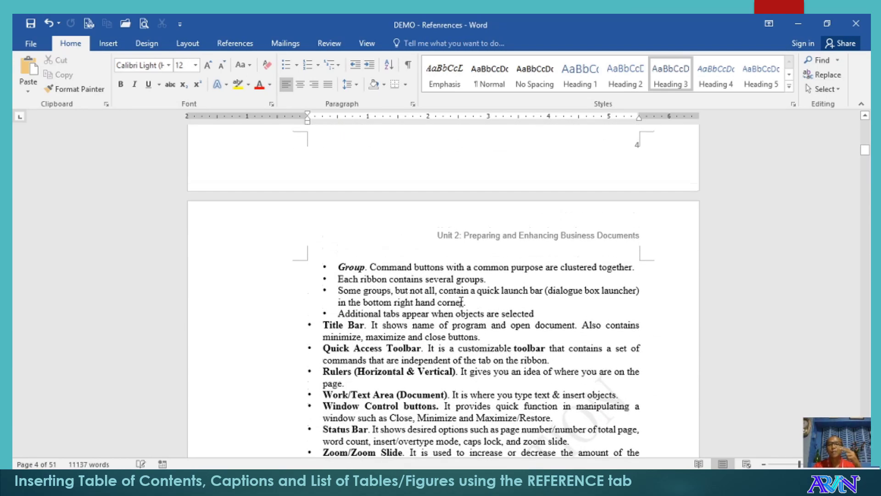
pyautogui.scroll(-5, 461, 302)
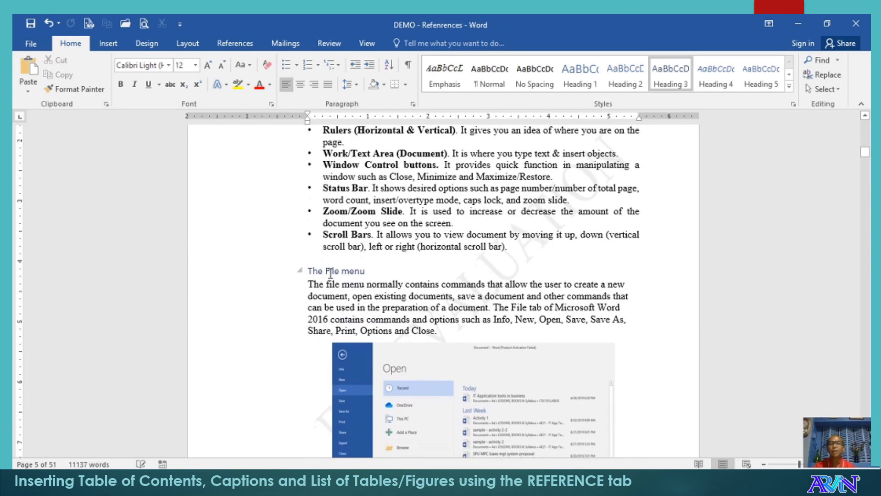
pyautogui.scroll(-1, 545, 248)
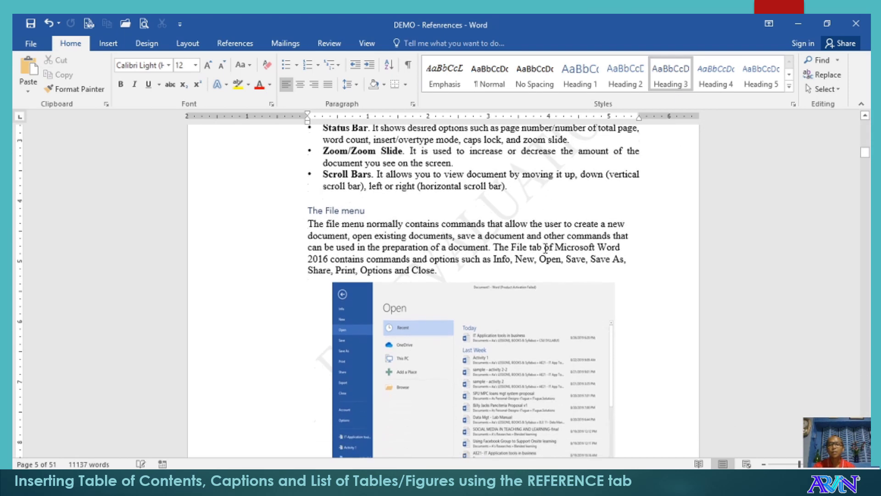
pyautogui.scroll(-1, 543, 250)
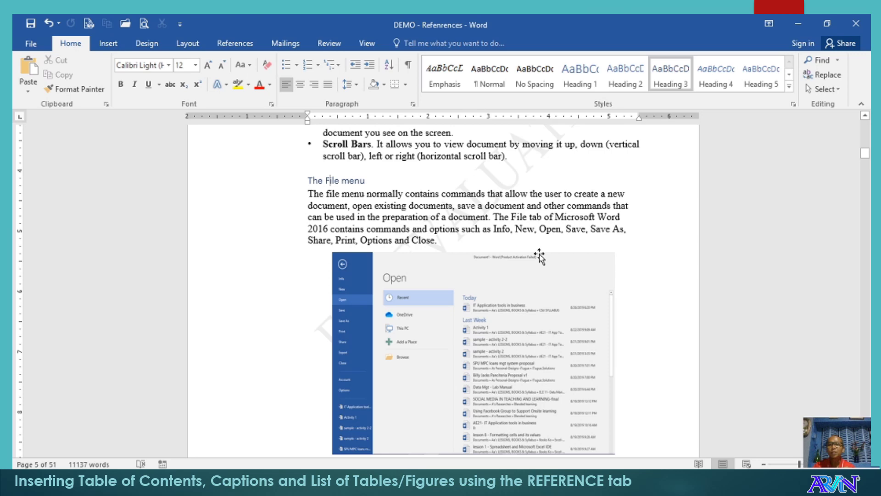
# Find the Editing Commands heading on page 9 and check its paragraph style
pyautogui.scroll(-3, 436, 248)
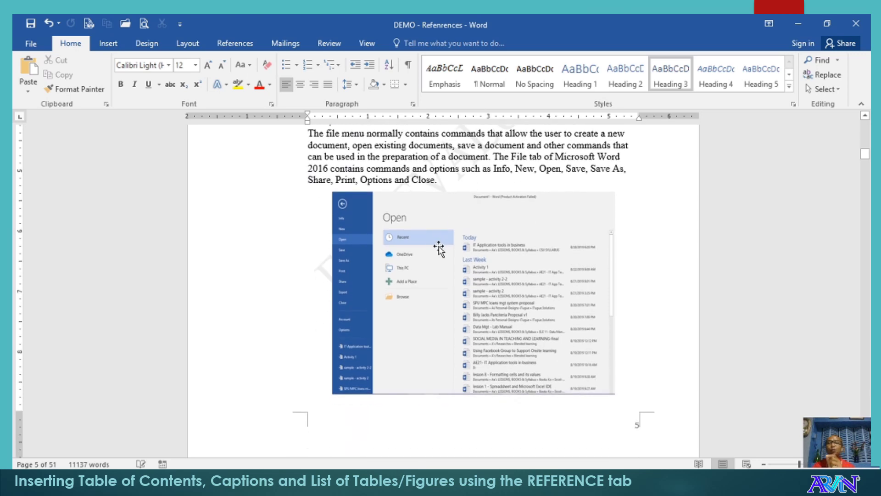
pyautogui.scroll(-11, 444, 248)
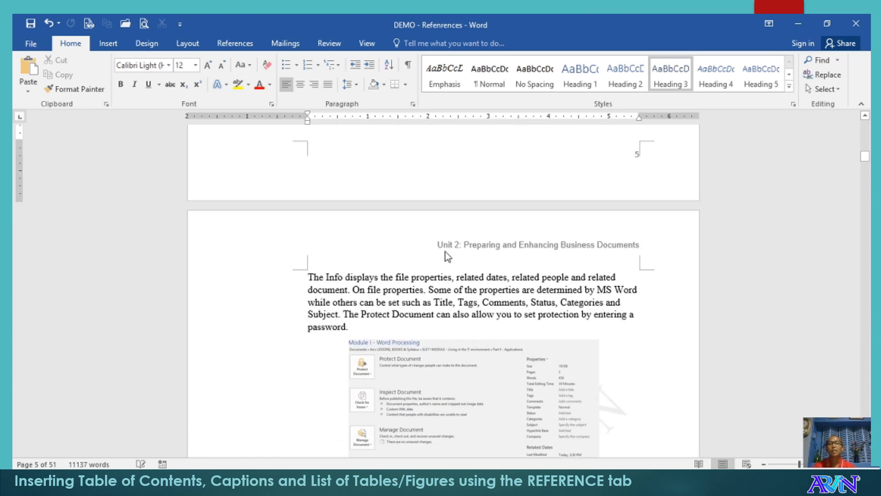
pyautogui.scroll(-8, 447, 253)
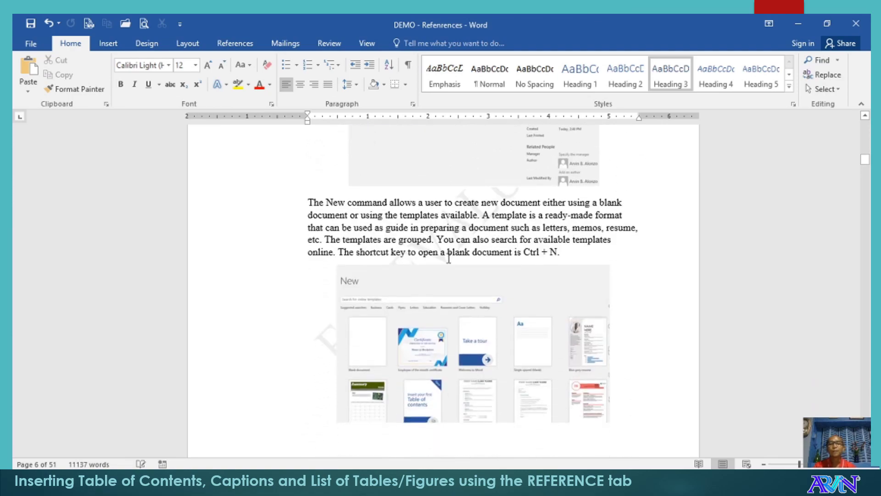
pyautogui.scroll(-17, 449, 257)
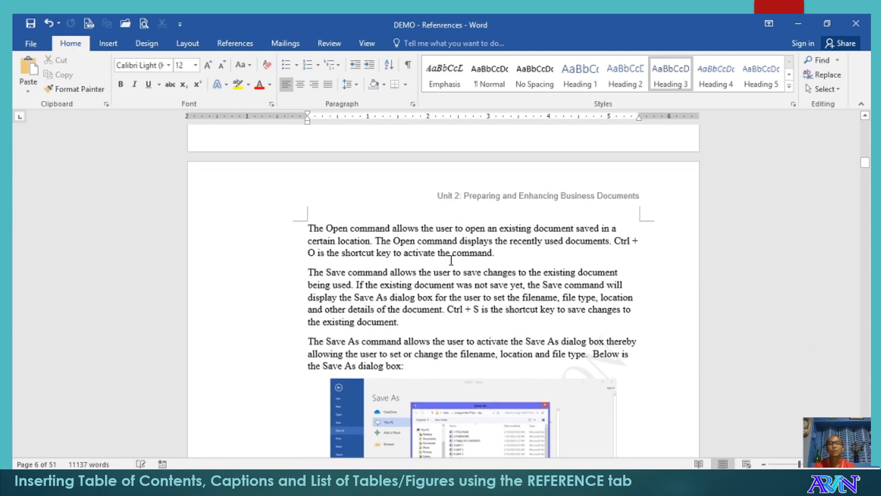
pyautogui.scroll(-20, 450, 264)
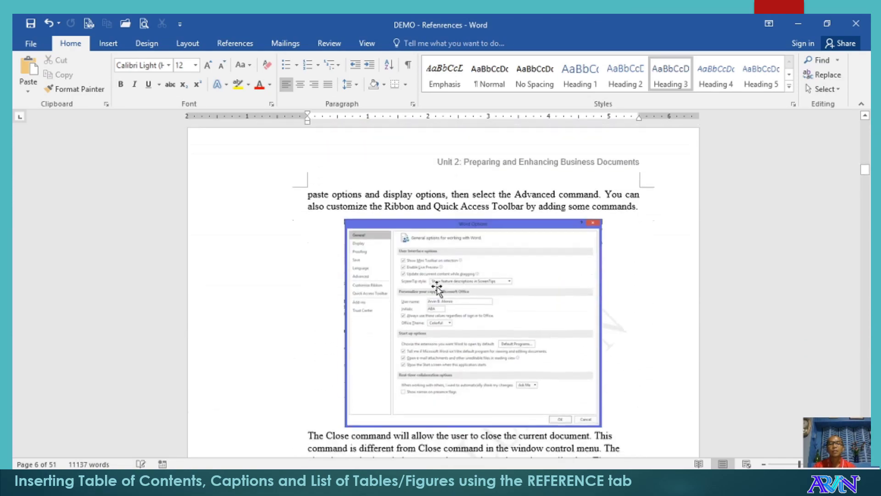
pyautogui.scroll(-20, 434, 303)
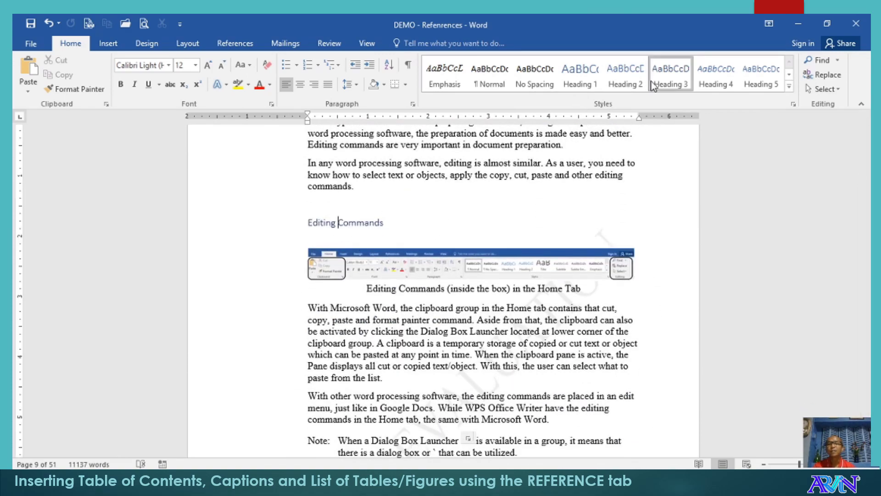
# Examine the remaining Topic 1 headings from the editing commands through The View Commands to Feedback
pyautogui.scroll(-1, 484, 329)
pyautogui.scroll(-20, 484, 329)
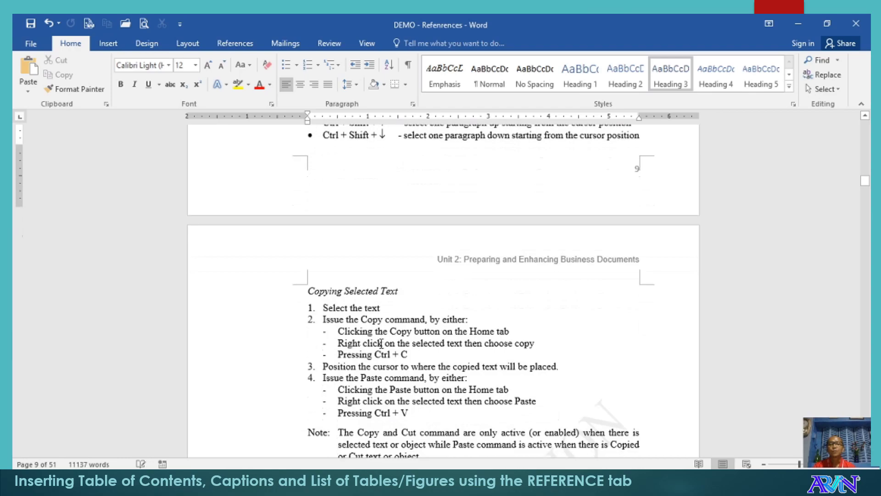
pyautogui.scroll(-15, 381, 342)
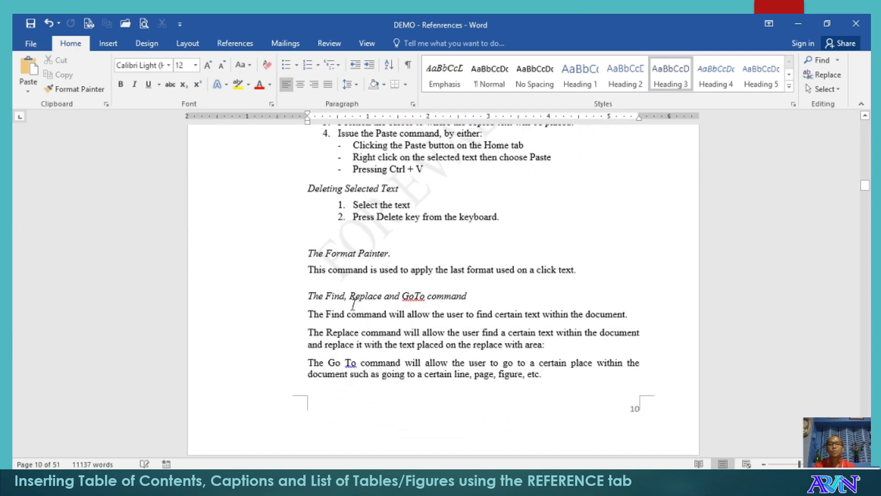
pyautogui.scroll(-20, 358, 306)
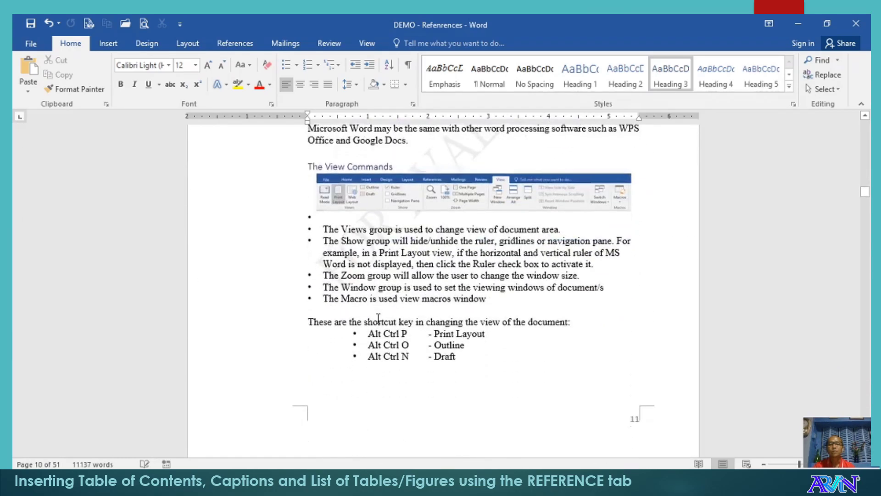
pyautogui.scroll(-8, 387, 324)
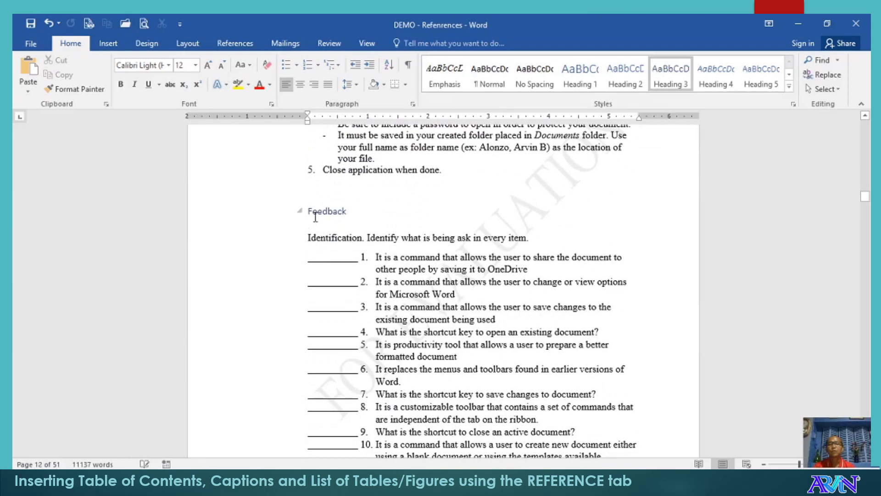
# Apply the Heading 2 style to the Feedback heading on page 12
pyautogui.click(316, 216)
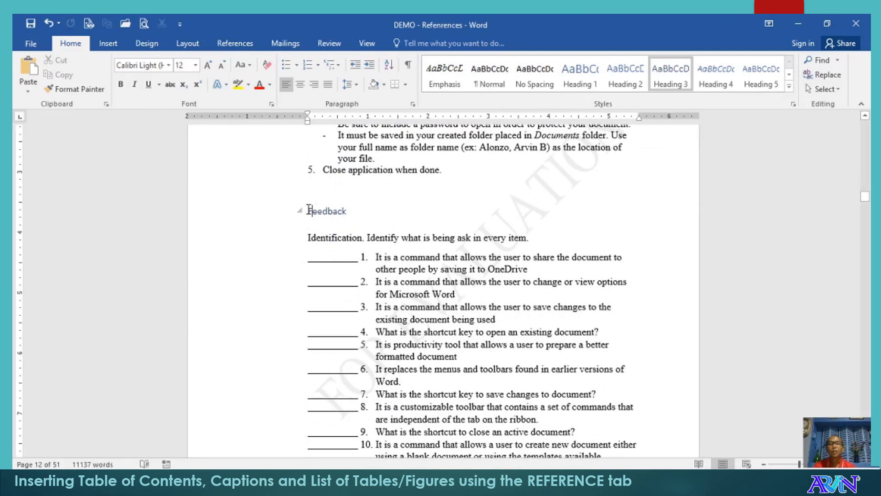
pyautogui.moveTo(352, 211); pyautogui.dragTo(306, 211)
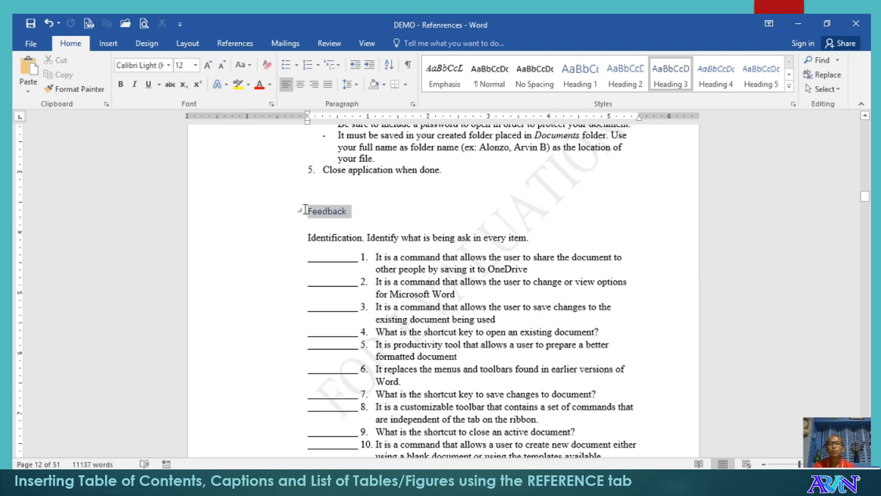
pyautogui.click(625, 74)
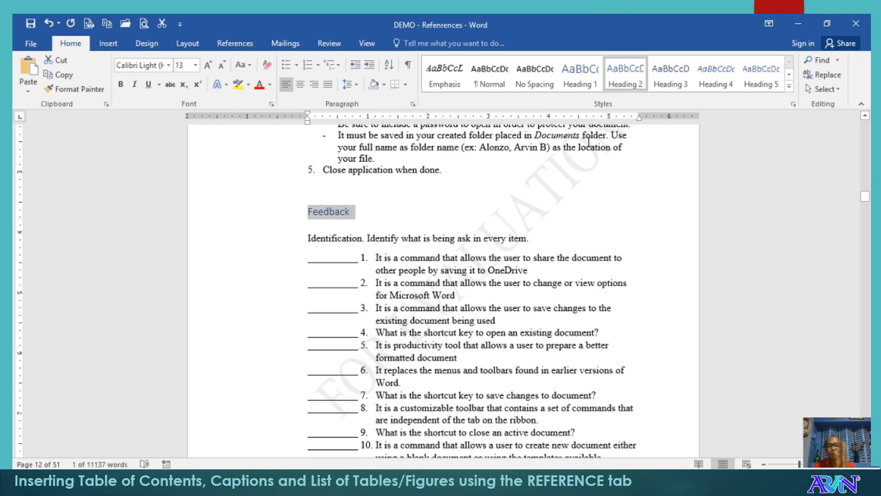
# Find the Application heading at the start of page 12 and check its paragraph style
pyautogui.scroll(-10, 506, 254)
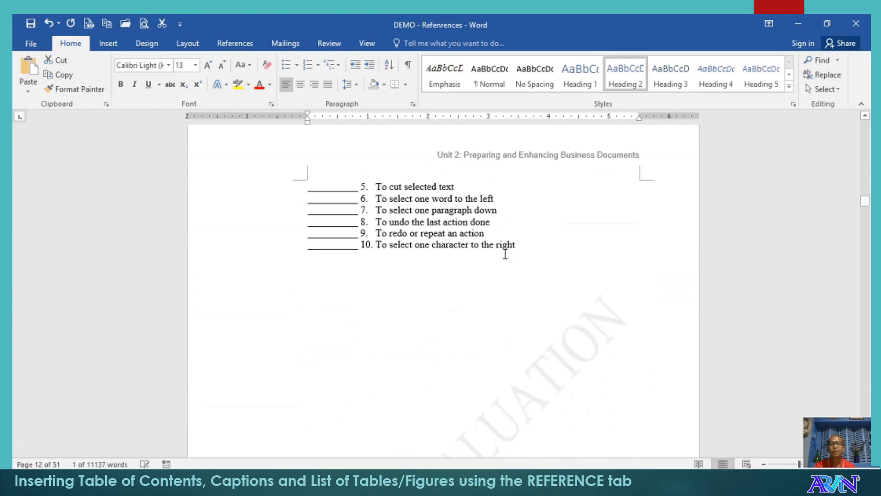
pyautogui.scroll(-10, 506, 254)
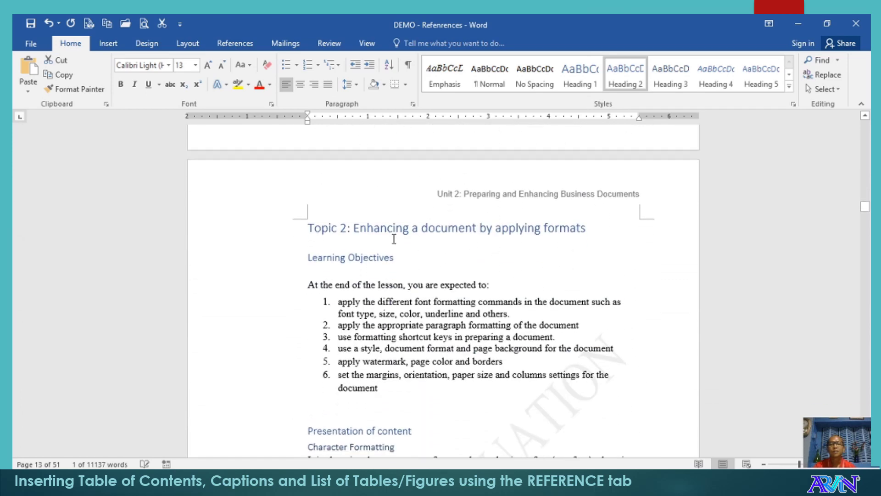
pyautogui.scroll(4, 376, 230)
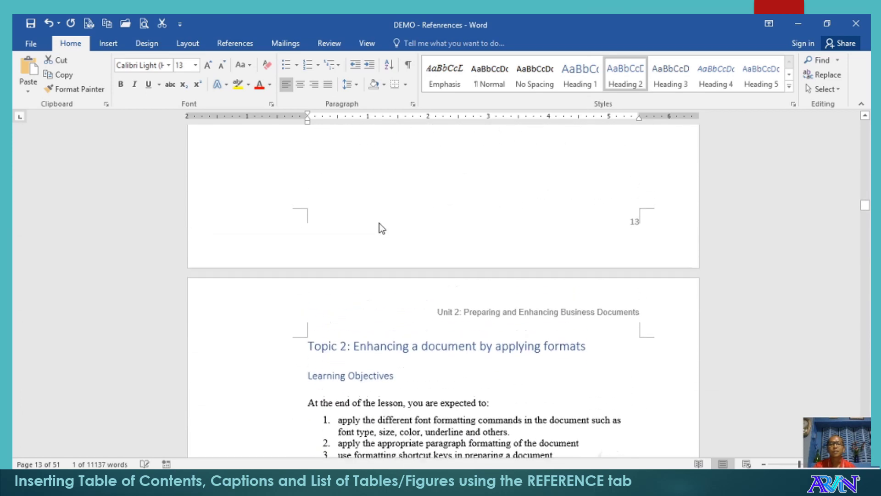
pyautogui.scroll(-8, 389, 197)
pyautogui.scroll(12, 390, 196)
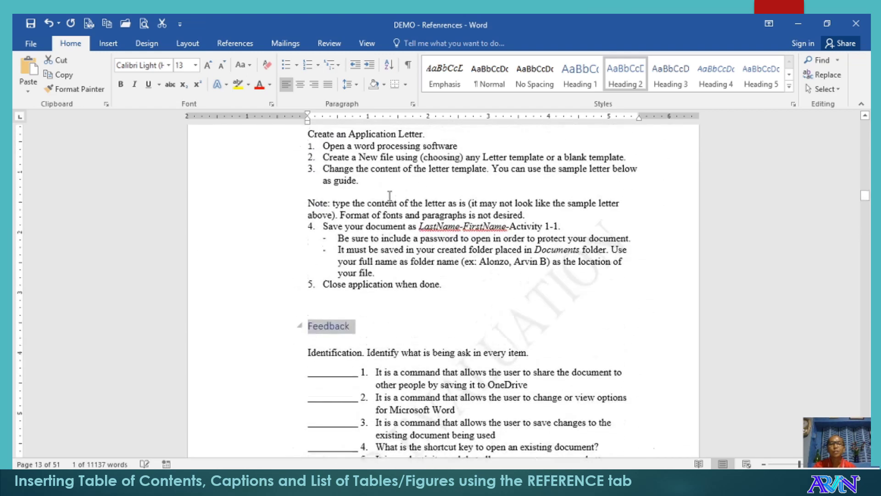
pyautogui.scroll(2, 395, 194)
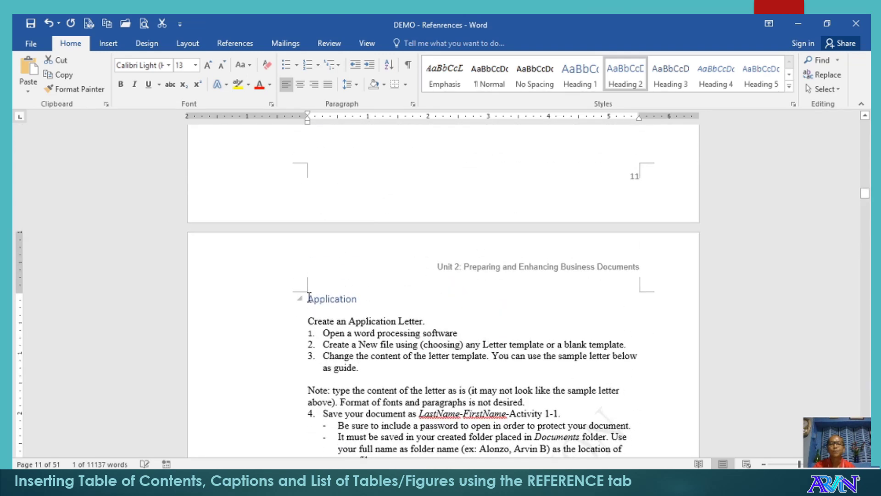
pyautogui.moveTo(309, 298); pyautogui.dragTo(366, 299)
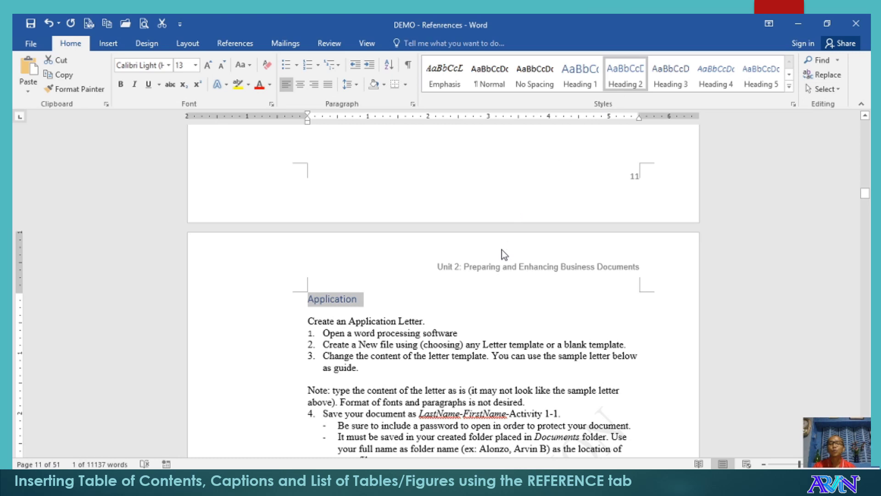
# Check the paragraph styles of the Topic 2 title and its Learning Objectives heading on page 14
pyautogui.scroll(-13, 505, 254)
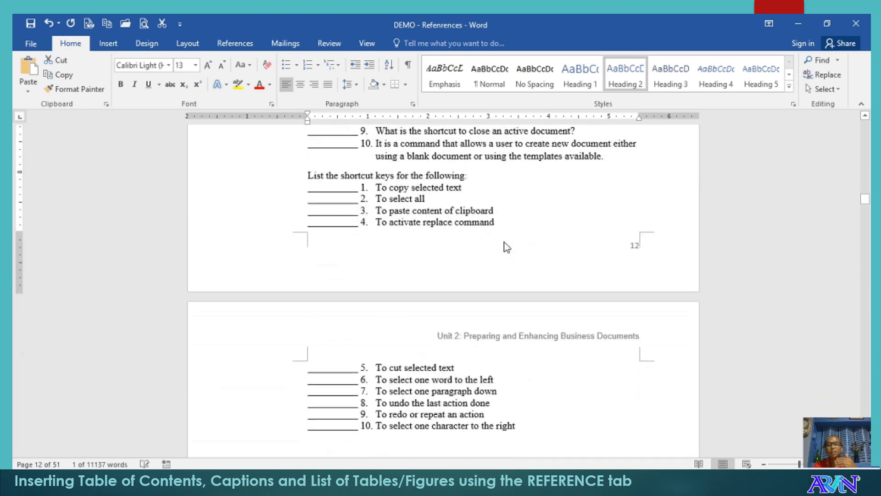
pyautogui.scroll(-15, 506, 247)
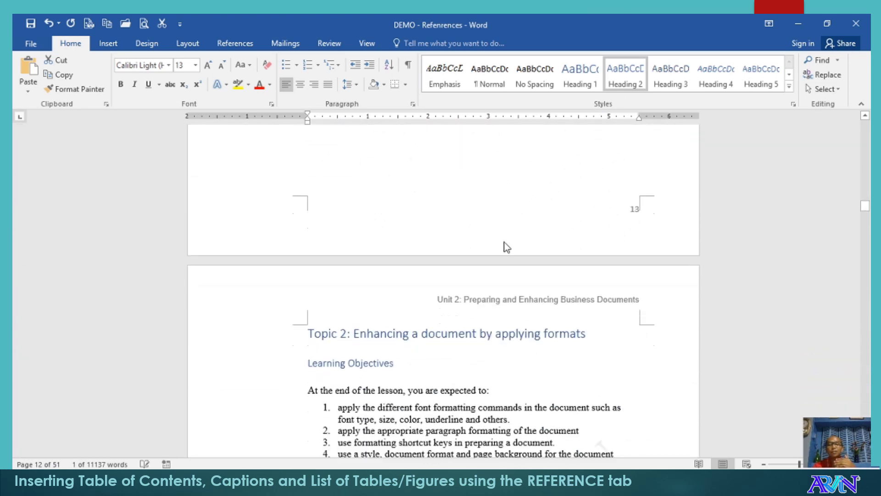
pyautogui.scroll(-3, 507, 247)
pyautogui.moveTo(312, 261); pyautogui.dragTo(541, 271)
pyautogui.click(411, 258)
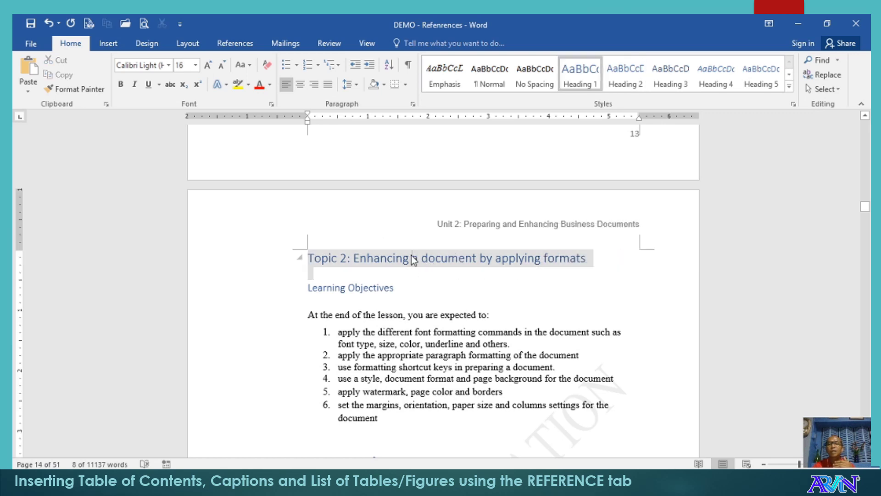
pyautogui.click(354, 285)
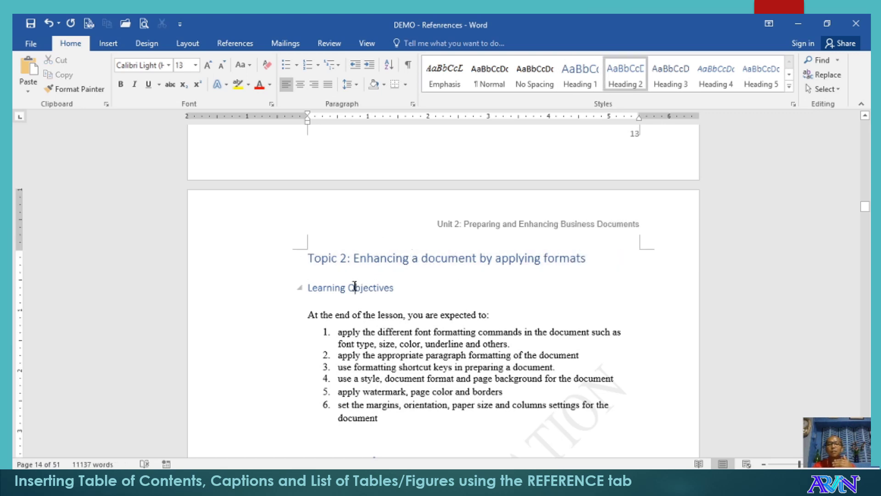
# Check the paragraph styles of the Character Formatting heading and the "Methods of character formatting" line in Topic 2
pyautogui.scroll(-8, 364, 286)
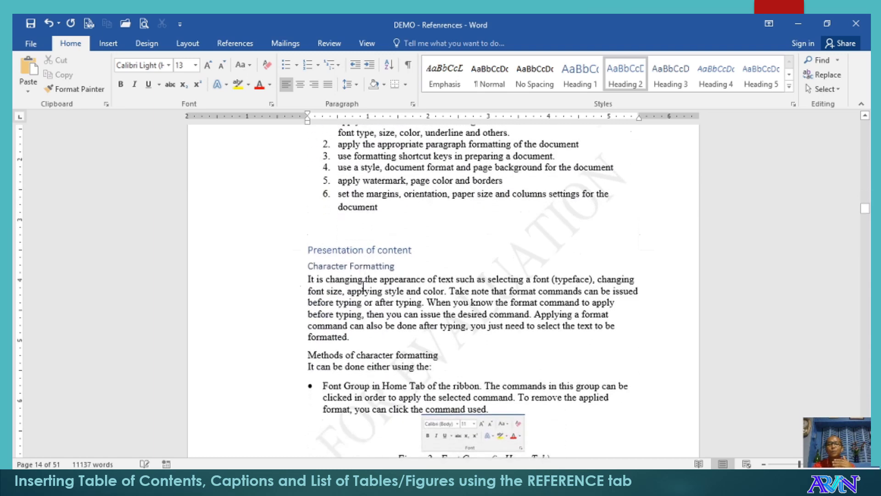
pyautogui.scroll(1, 363, 229)
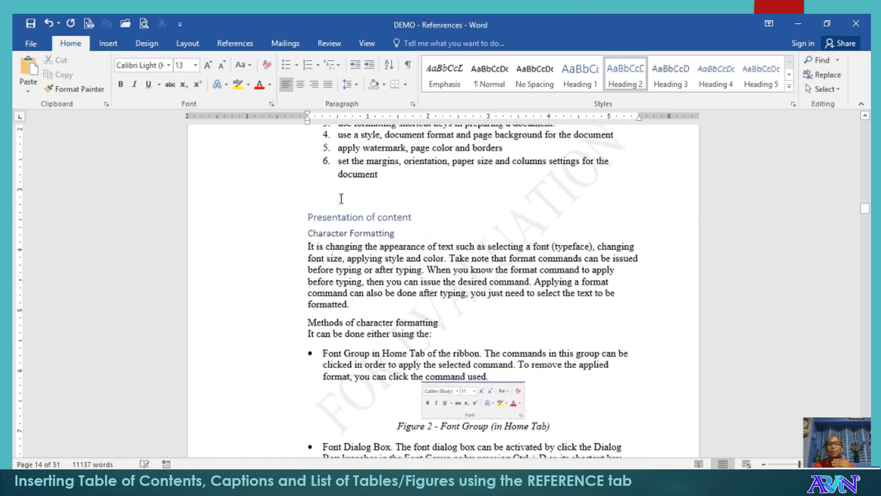
pyautogui.click(364, 236)
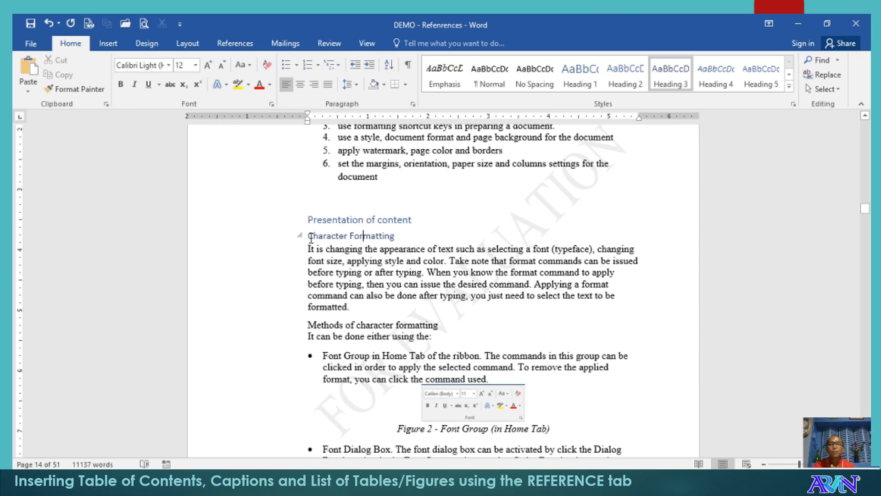
pyautogui.tripleClick(311, 237)
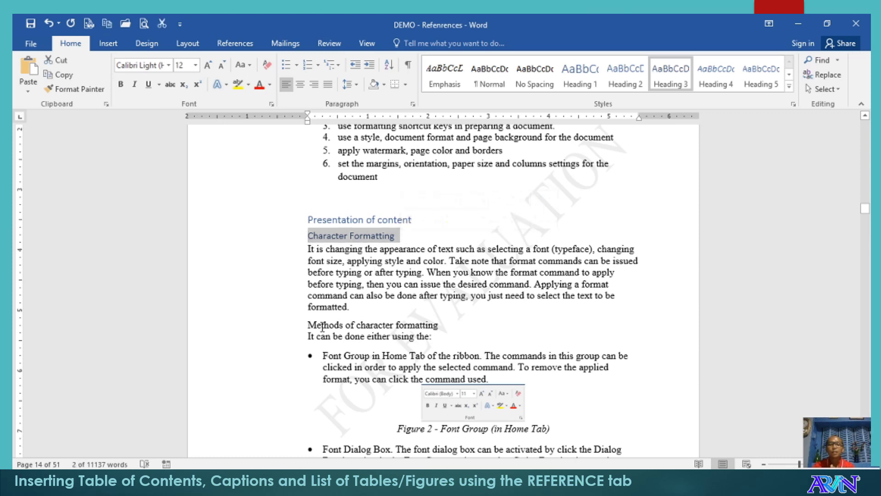
pyautogui.click(317, 326)
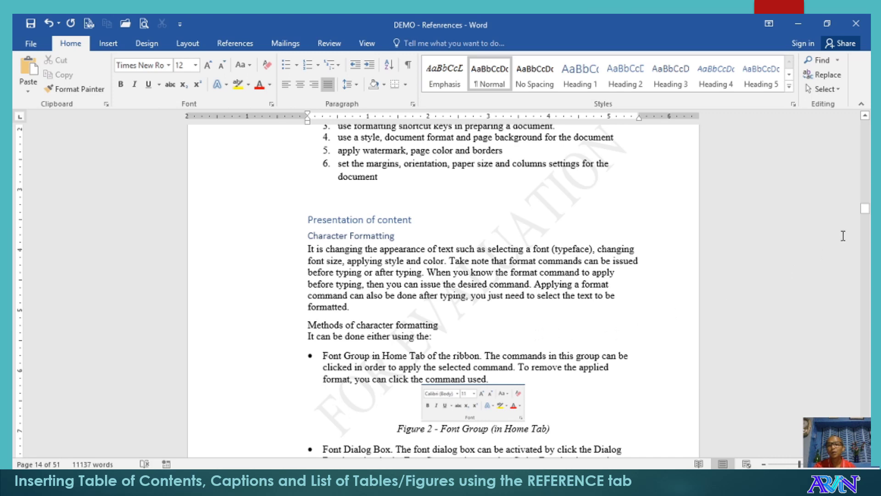
# Insert the built-in Automatic Table 2 table of contents below the document title on page 1
pyautogui.moveTo(867, 158); pyautogui.dragTo(866, 119)
pyautogui.click(364, 256)
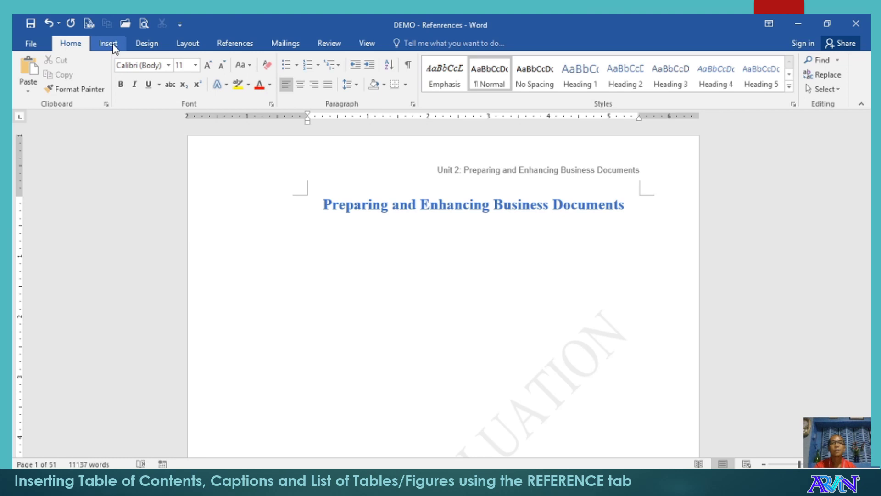
pyautogui.click(229, 44)
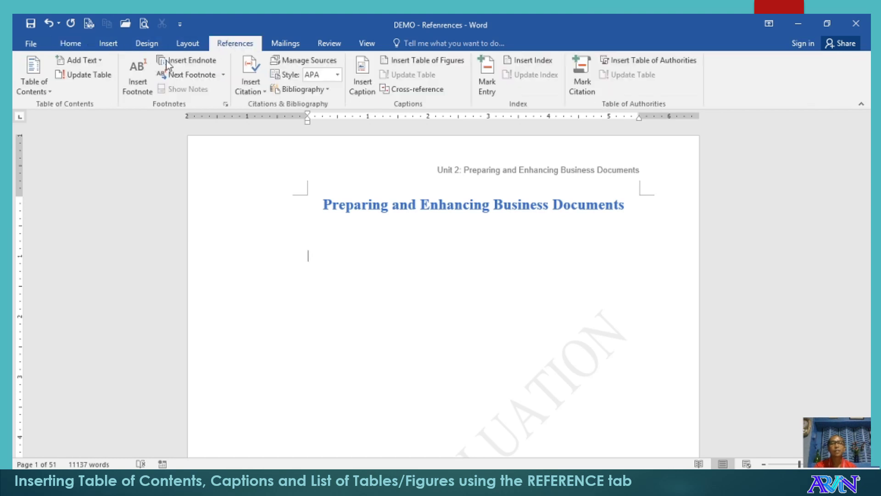
pyautogui.click(35, 79)
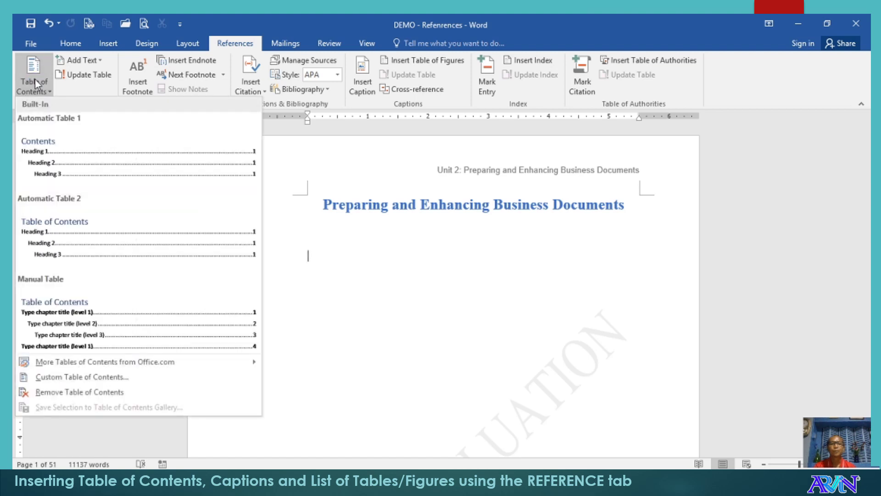
pyautogui.click(132, 239)
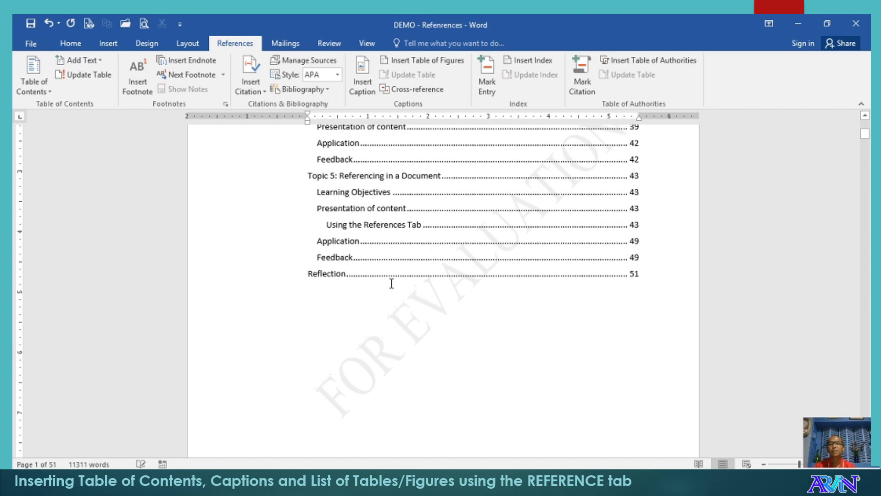
# Examine the entries, heading levels and page numbers of the whole inserted table of contents
pyautogui.scroll(10, 392, 283)
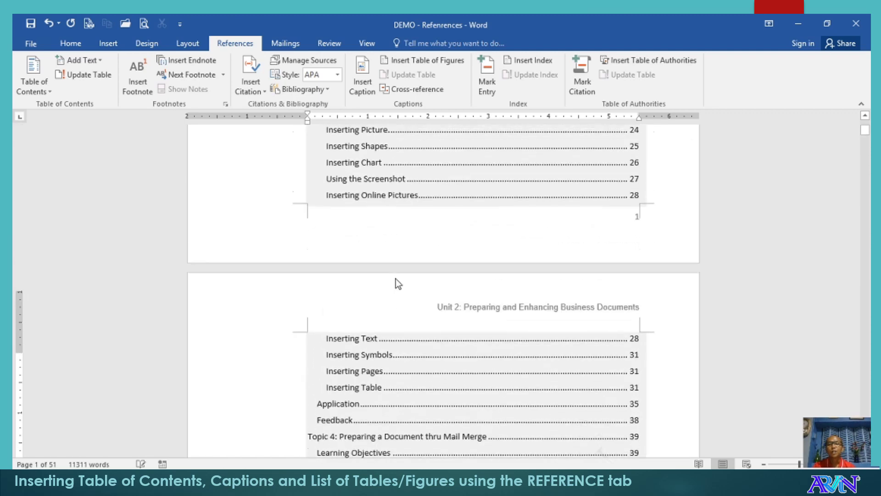
pyautogui.scroll(10, 396, 279)
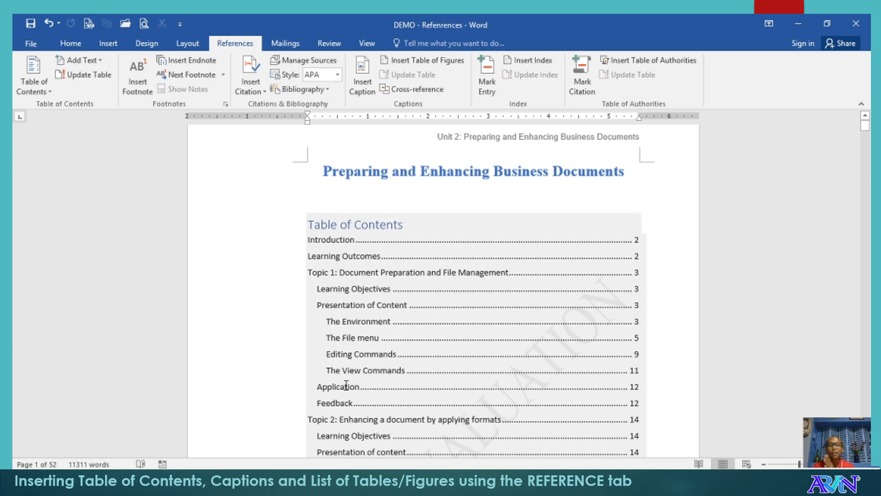
pyautogui.scroll(-7, 353, 389)
pyautogui.scroll(-8, 367, 404)
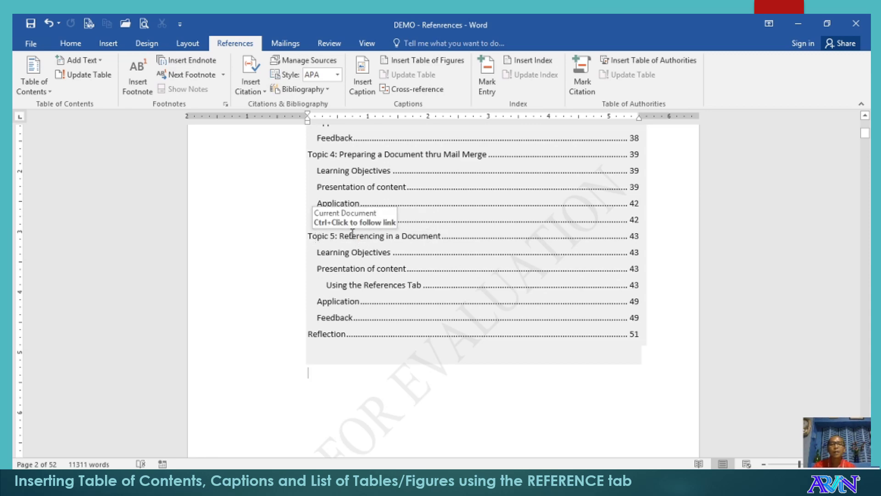
pyautogui.click(327, 285)
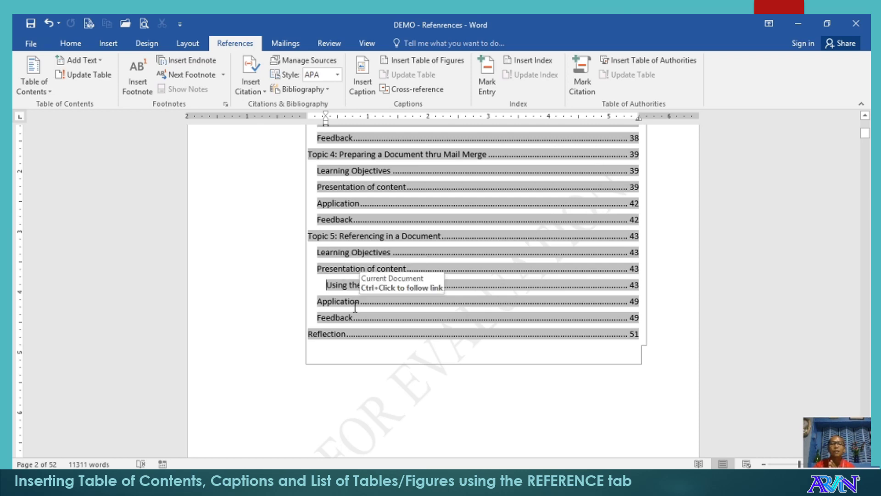
pyautogui.scroll(3, 358, 307)
pyautogui.scroll(3, 652, 248)
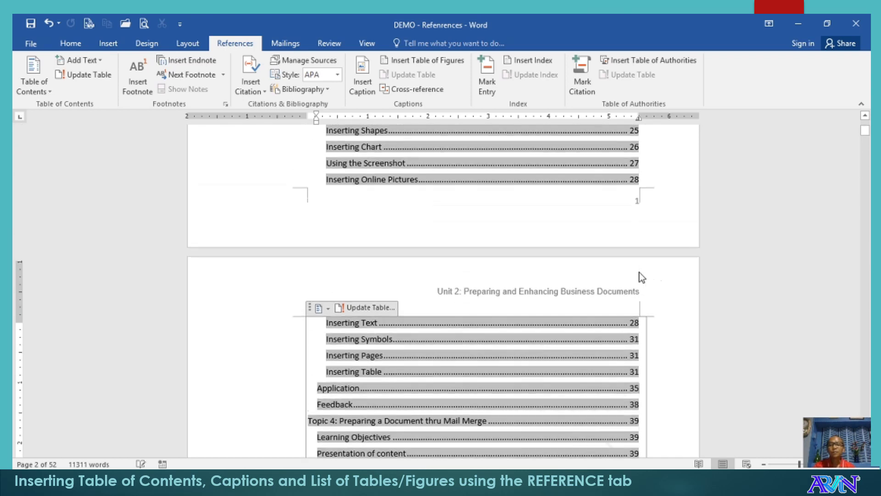
pyautogui.scroll(15, 652, 258)
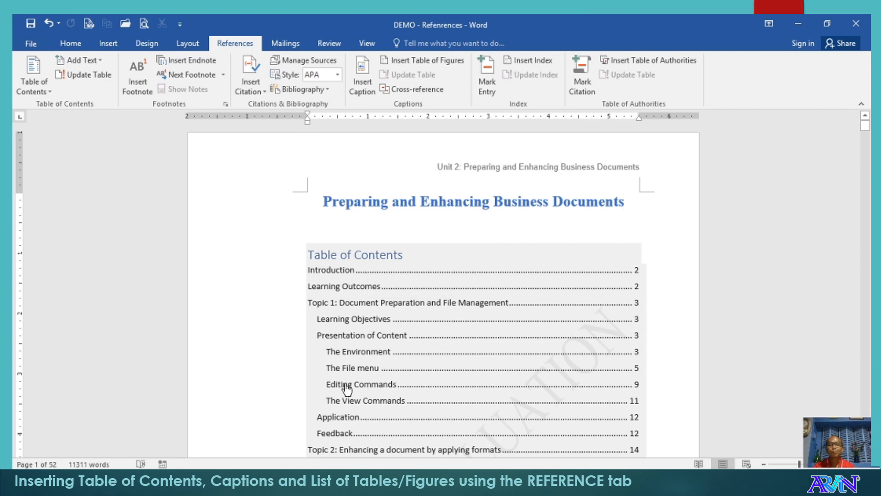
# Follow the Topic 2 link in the table of contents and return to the contents on page 1
pyautogui.keyDown('ctrl'); pyautogui.click(374, 453); pyautogui.keyUp('ctrl')
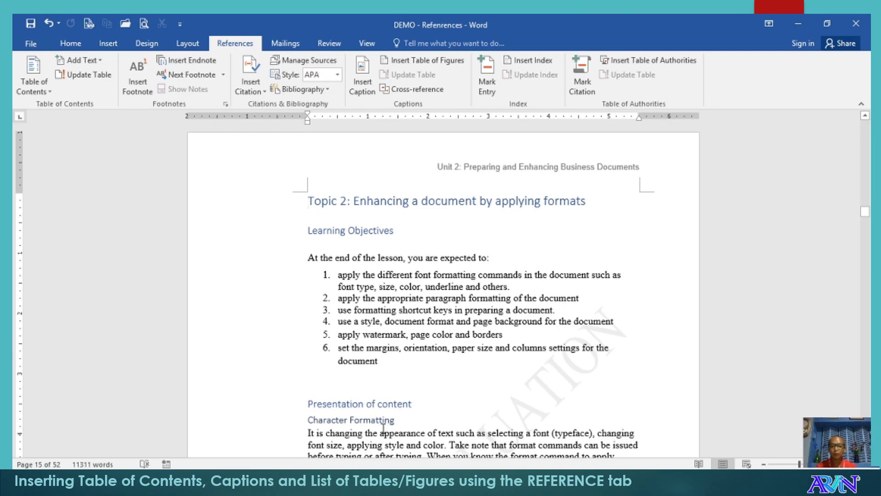
pyautogui.hotkey('ctrl', 'Home')
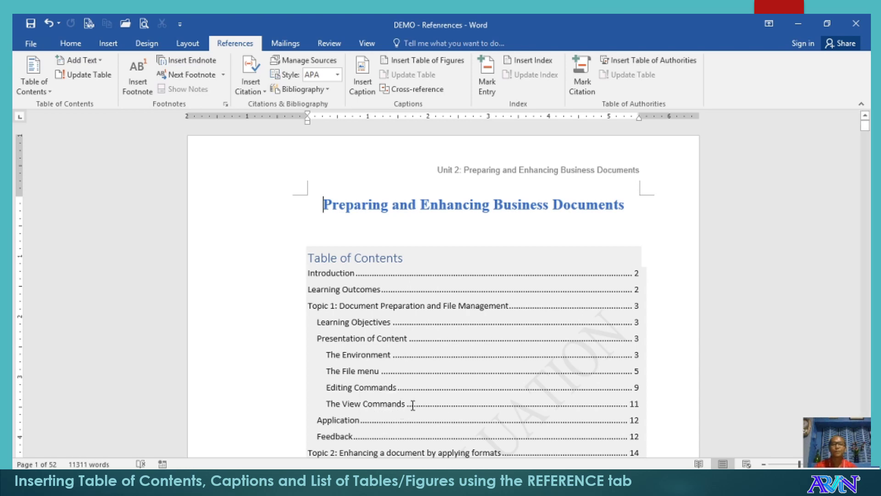
pyautogui.scroll(-4, 416, 398)
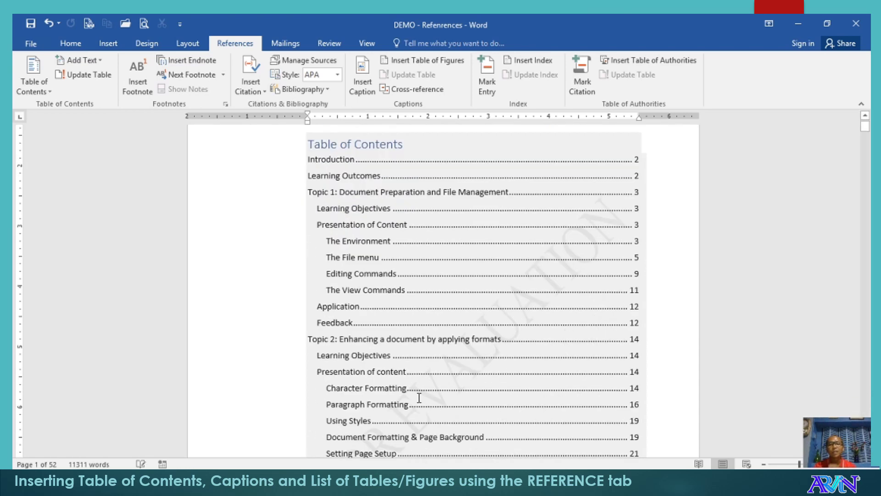
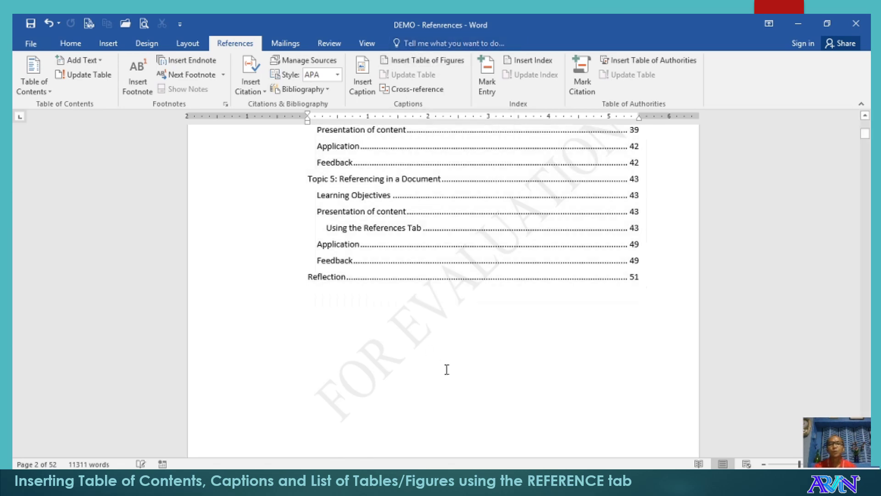
# Copy the typed line "LibreOffice Writer Environment" below the first picture under The Environment in Topic 1, then delete it
pyautogui.scroll(-2, 447, 363)
pyautogui.scroll(-10, 447, 355)
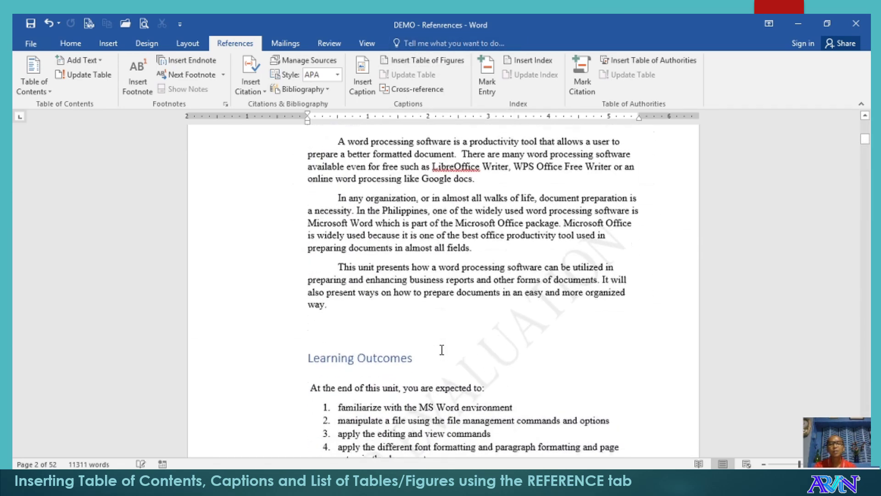
pyautogui.scroll(-7, 445, 351)
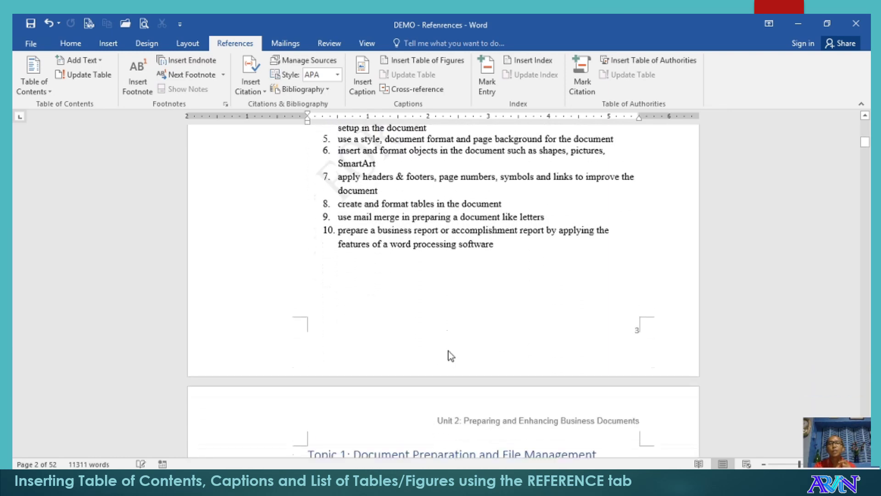
pyautogui.scroll(-7, 450, 351)
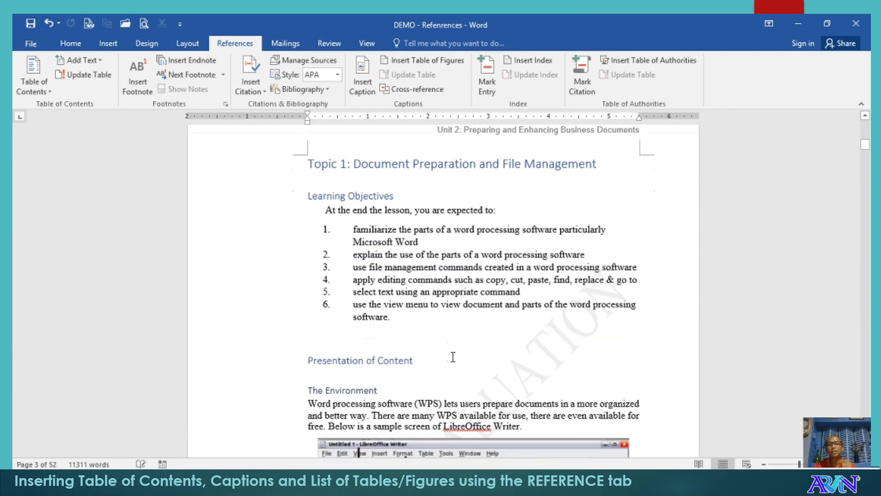
pyautogui.scroll(-3, 456, 357)
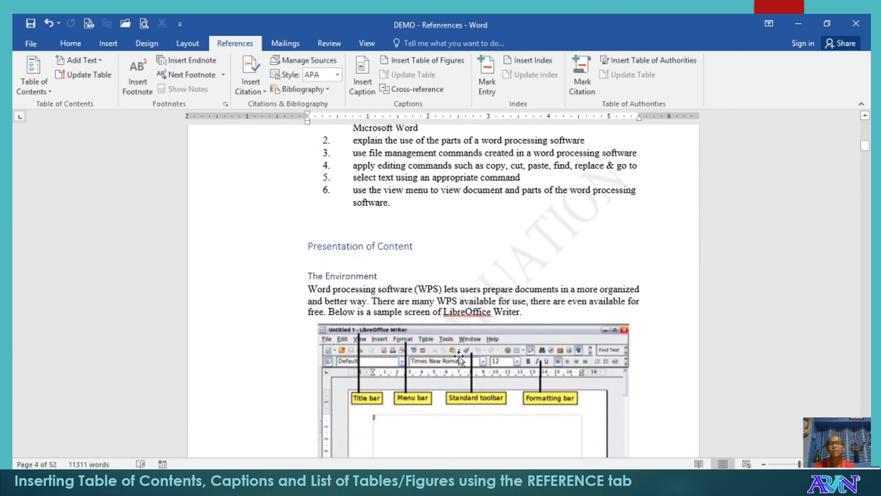
pyautogui.scroll(-1, 467, 392)
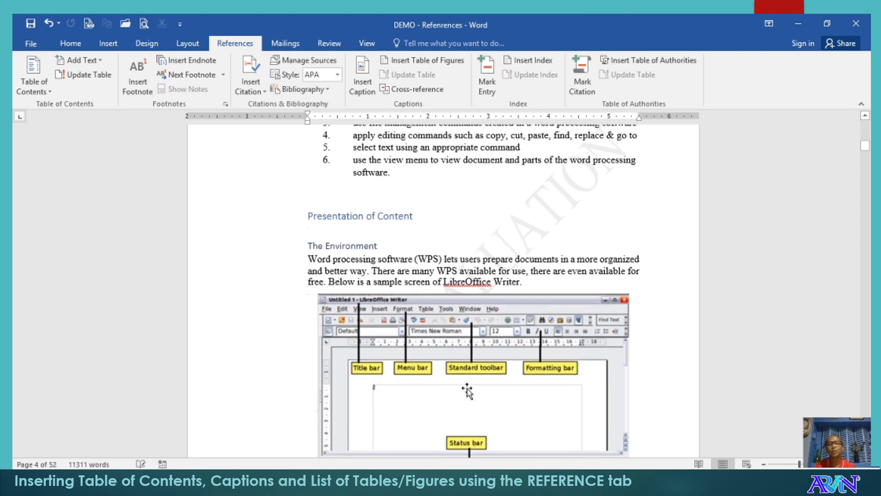
pyautogui.scroll(-3, 467, 391)
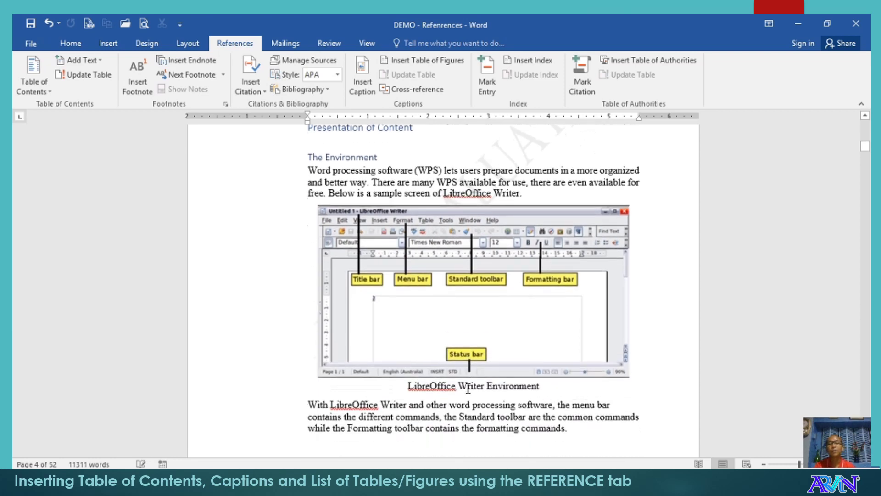
pyautogui.click(415, 329)
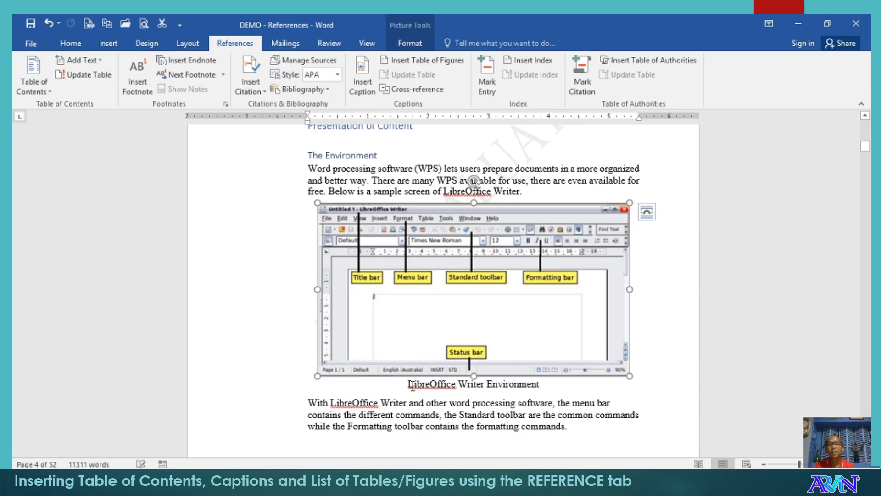
pyautogui.moveTo(410, 385); pyautogui.dragTo(523, 390)
pyautogui.hotkey('ctrl', 'c')
pyautogui.press('Delete')
# Insert the caption "Figure 1 - LibreOffice Writer Environment" below the LibreOffice Writer picture, using the Figure label and the copied text
pyautogui.click(482, 315)
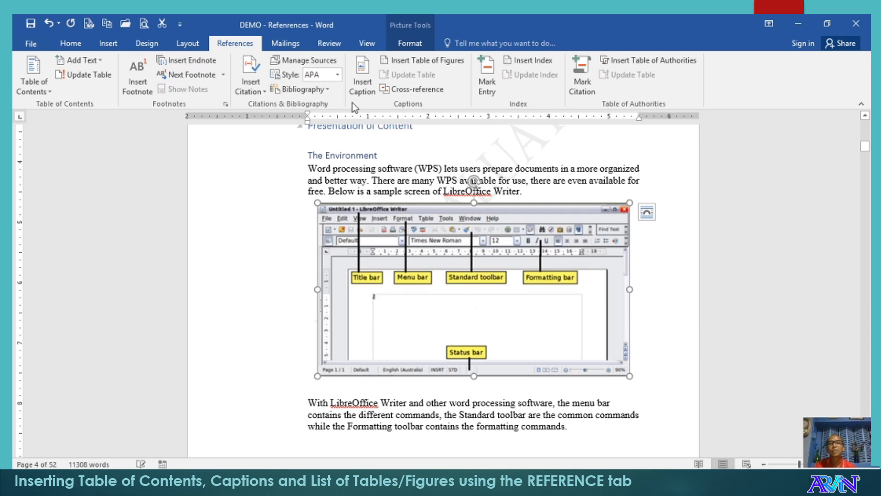
pyautogui.click(357, 73)
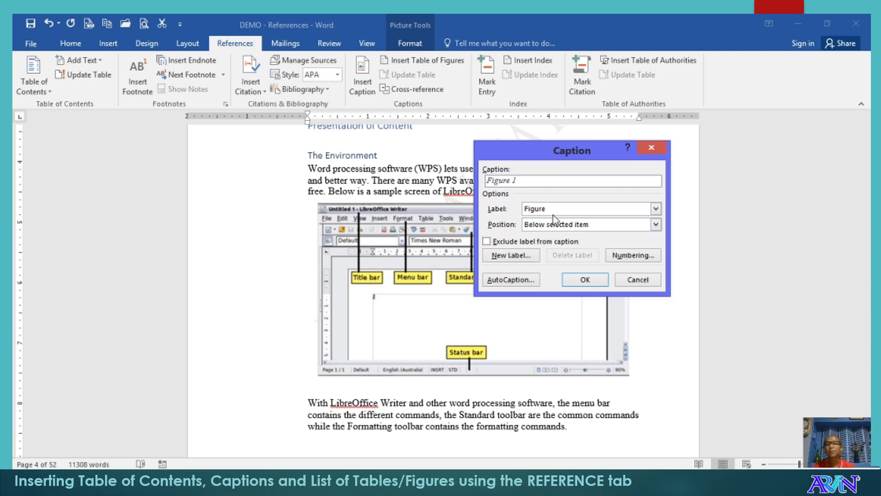
pyautogui.click(657, 209)
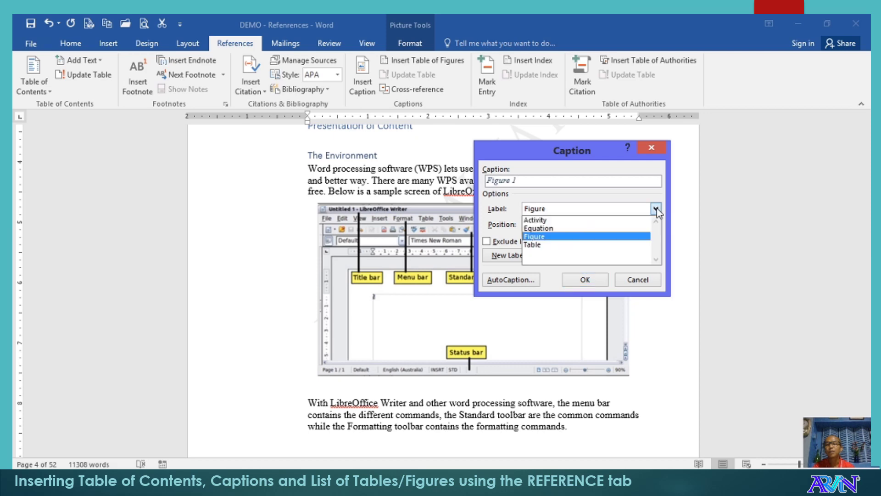
pyautogui.click(539, 238)
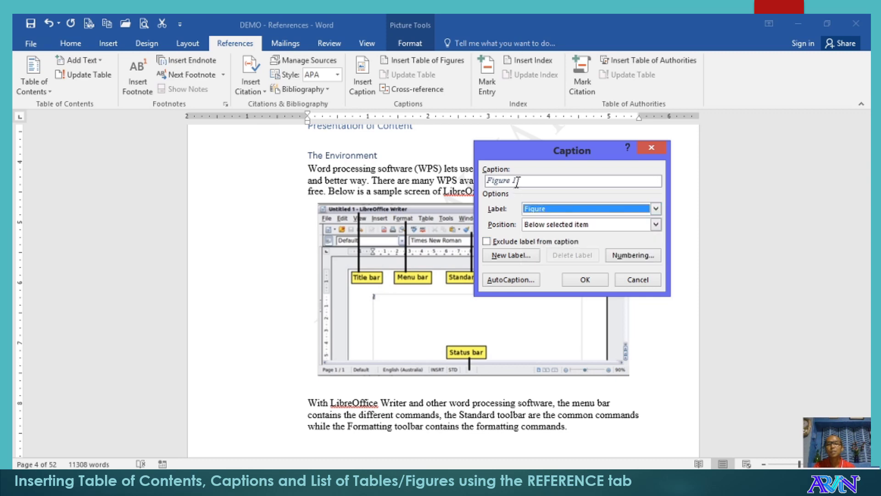
pyautogui.click(522, 181)
pyautogui.write('-')
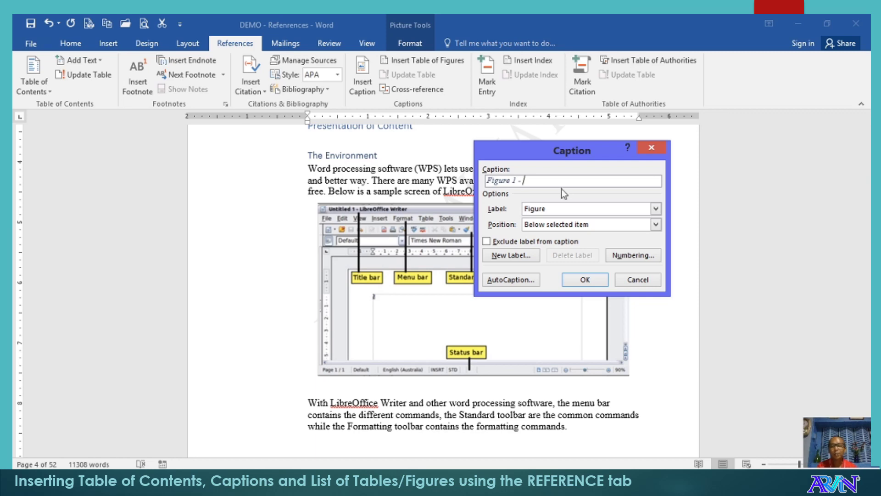
pyautogui.hotkey('ctrl', 'v')
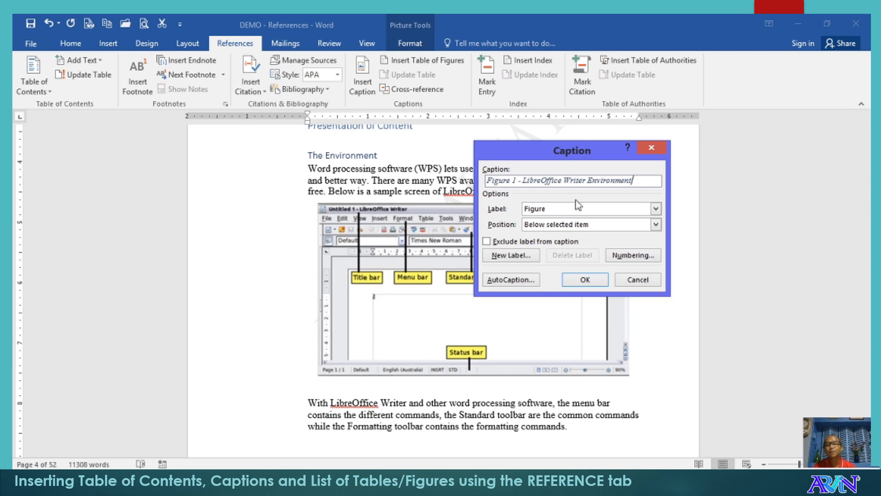
pyautogui.click(584, 280)
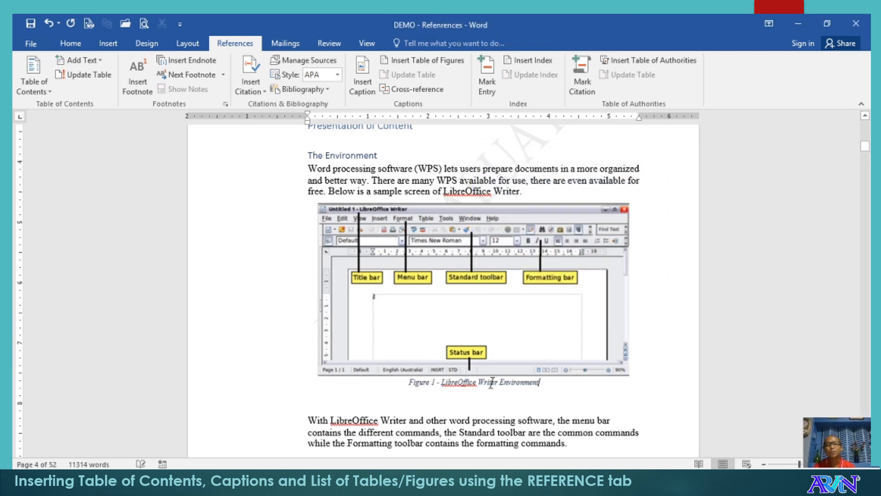
# Insert the caption "Figure 2 - Google Docs Environment" below the Google Docs screenshot on page 5
pyautogui.scroll(-10, 479, 313)
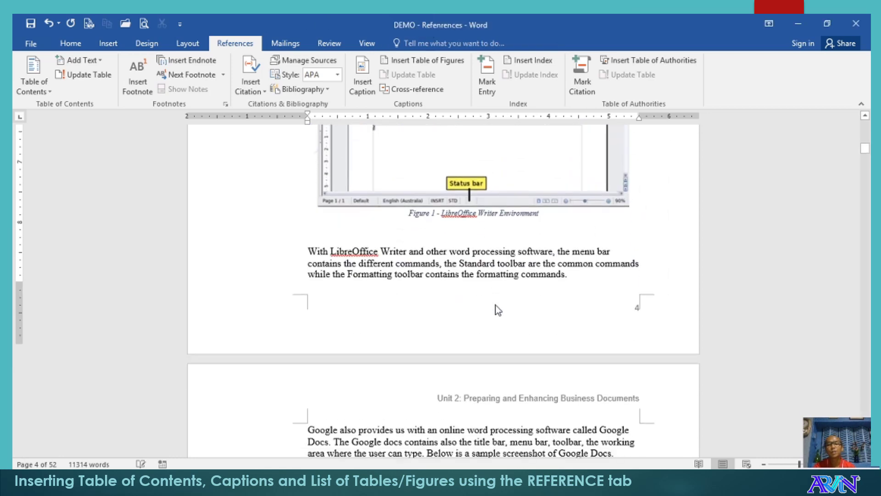
pyautogui.scroll(-1, 486, 314)
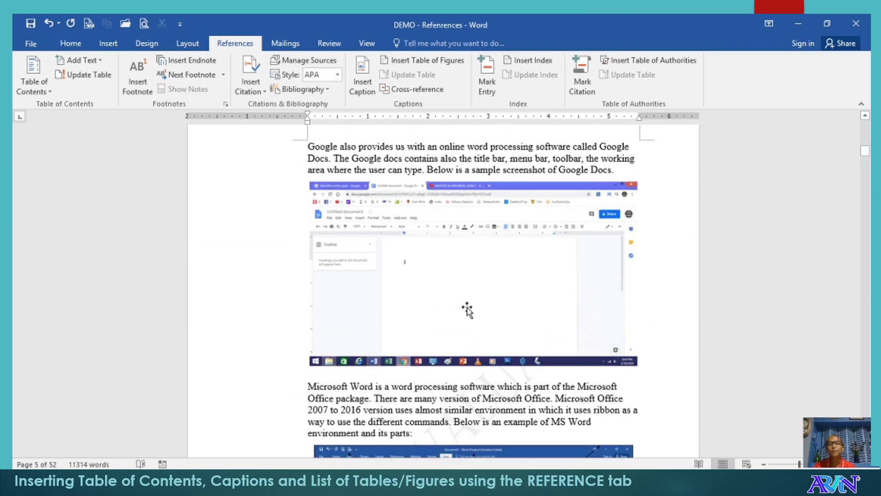
pyautogui.click(467, 310)
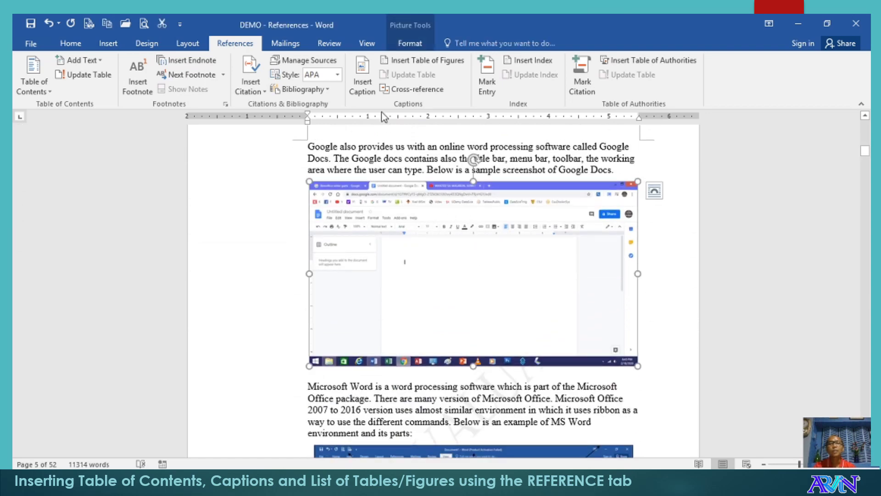
pyautogui.click(362, 78)
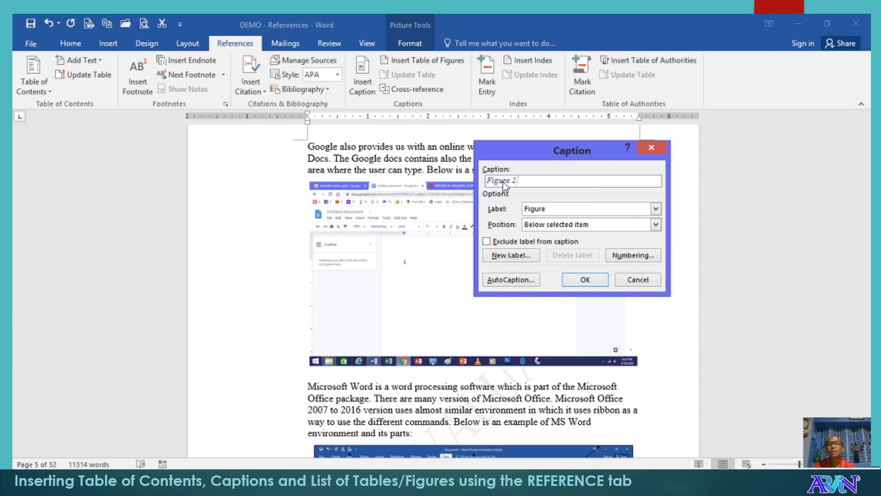
pyautogui.write('-')
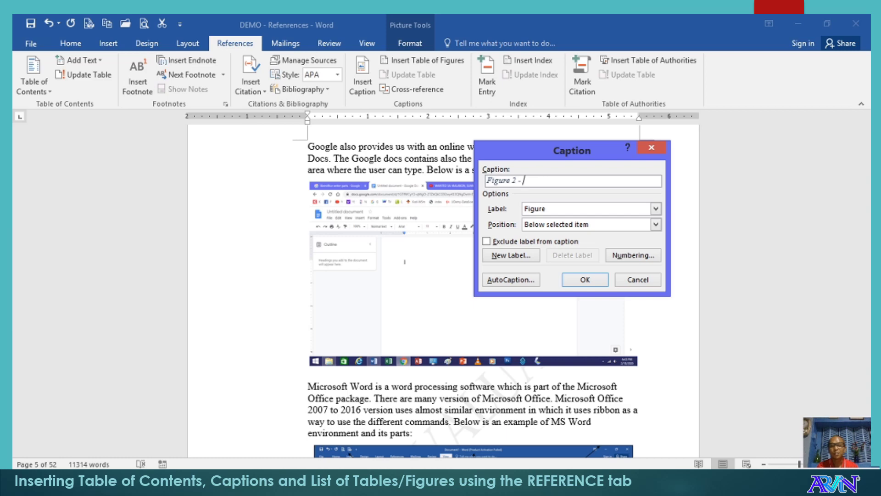
pyautogui.write(' Google Docs En')
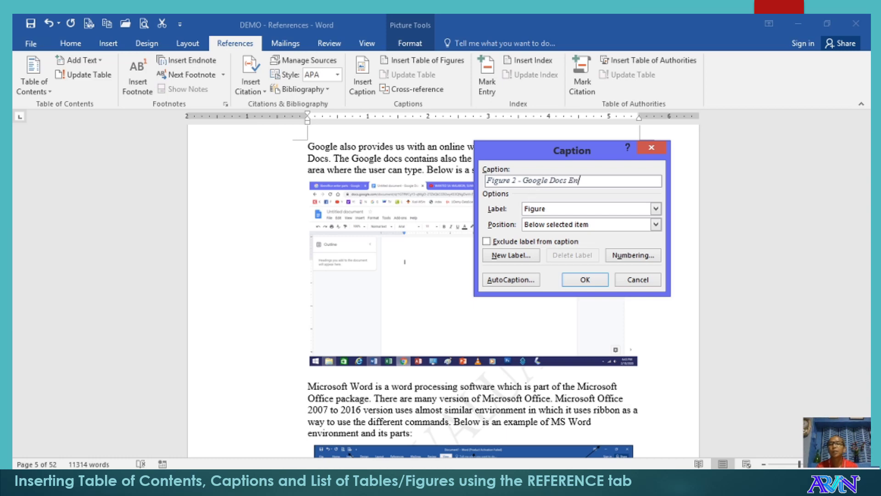
pyautogui.write('vioronment')
pyautogui.hotkey('ctrl', 'Left')
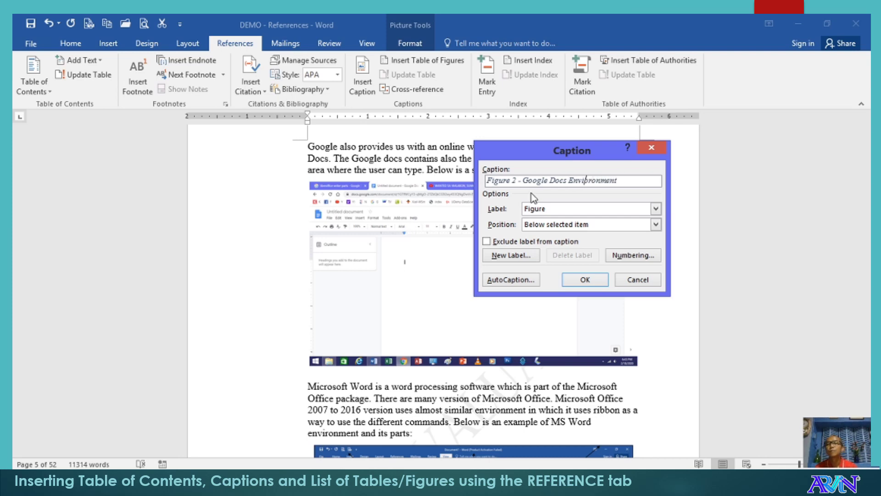
pyautogui.press('BackSpace')
pyautogui.click(579, 281)
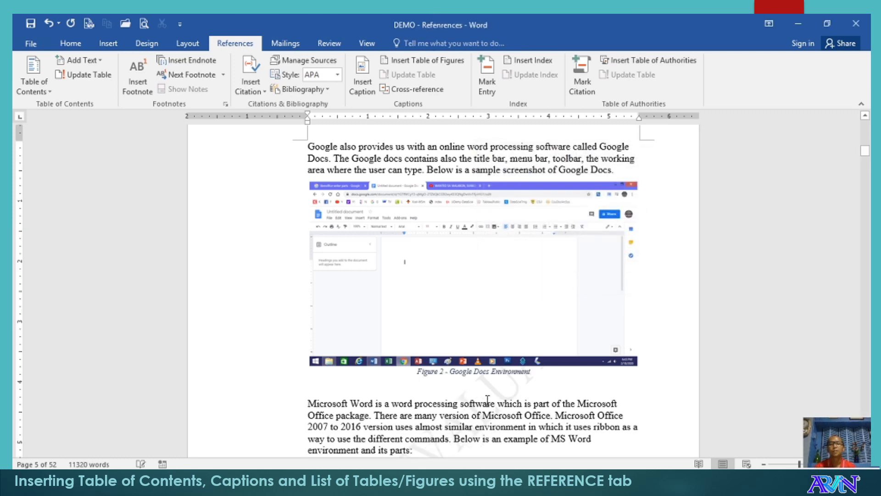
# Insert the caption "Figure 3 - MS Word Environment" below the labelled Microsoft Word screenshot on page 5
pyautogui.scroll(-3, 493, 384)
pyautogui.scroll(-3, 493, 383)
pyautogui.click(460, 288)
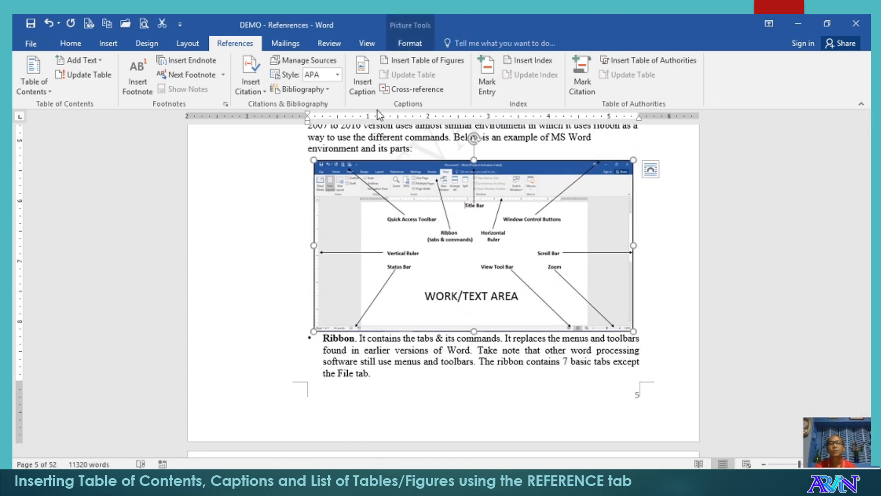
pyautogui.click(364, 77)
pyautogui.write('- ')
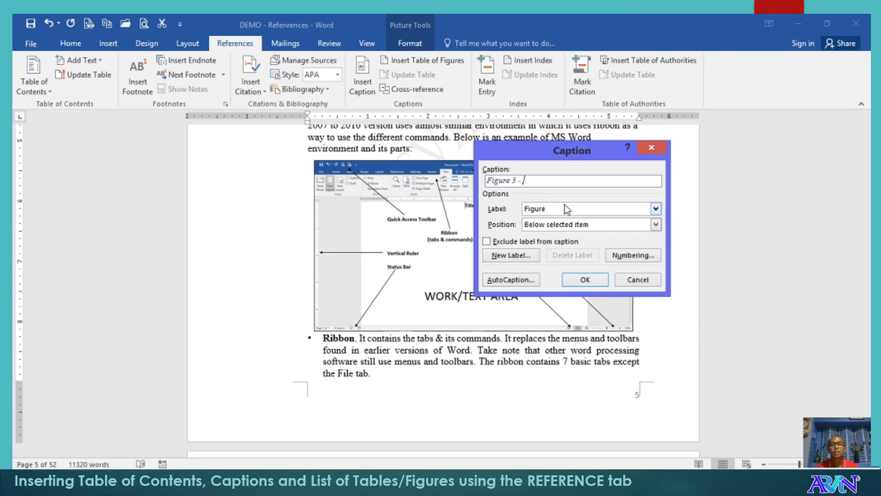
pyautogui.write('MS Word ')
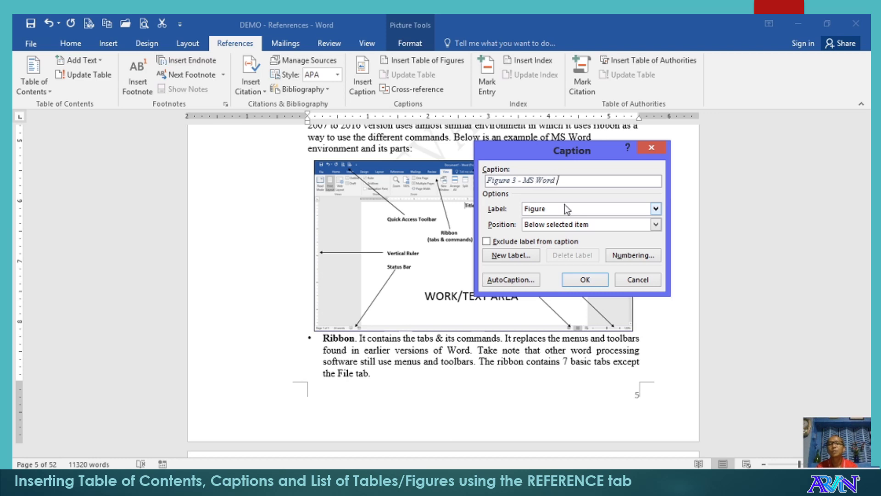
pyautogui.write('Environment')
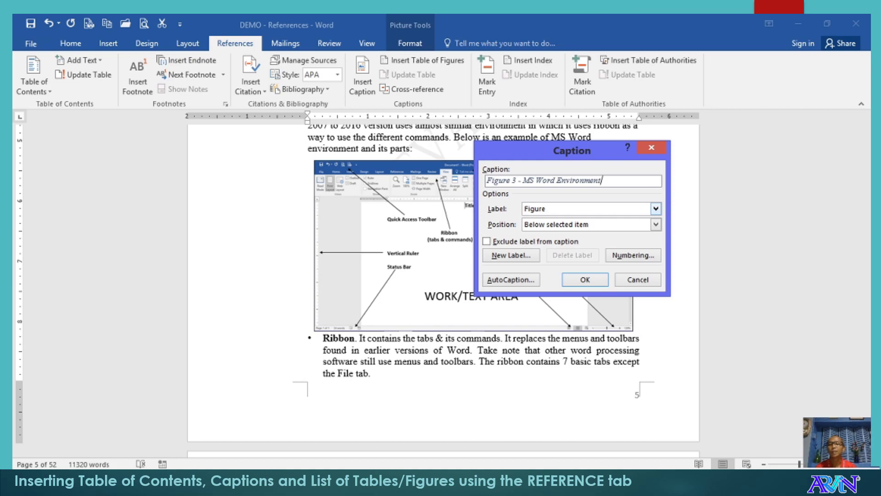
pyautogui.click(585, 280)
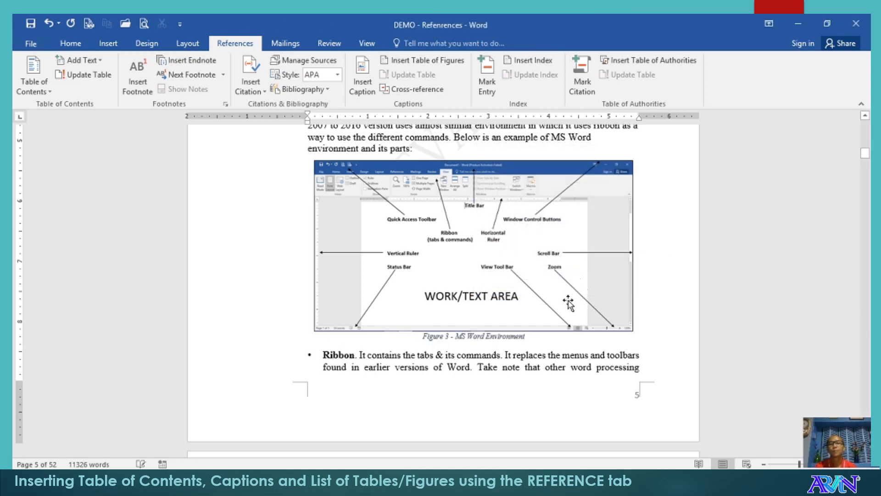
# Insert the caption "Figure 4 - File Menu" below the Open screen picture at the start of page 7
pyautogui.scroll(-2, 535, 340)
pyautogui.scroll(-12, 537, 343)
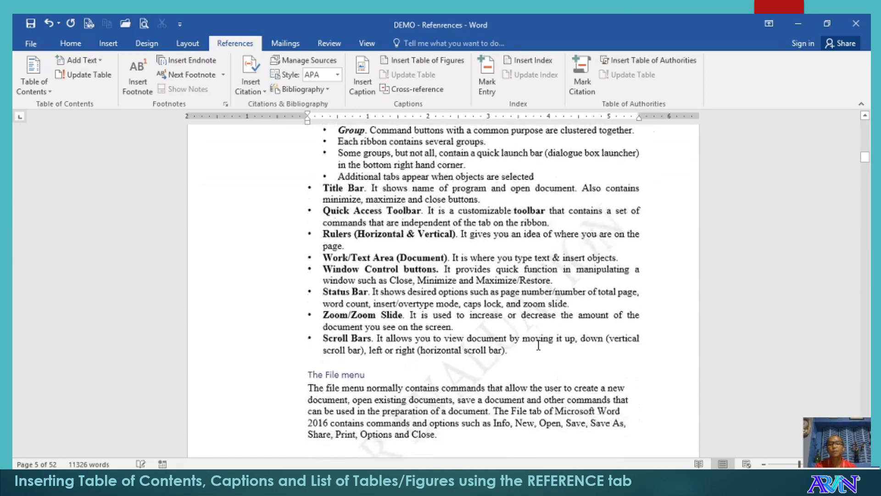
pyautogui.scroll(-10, 538, 345)
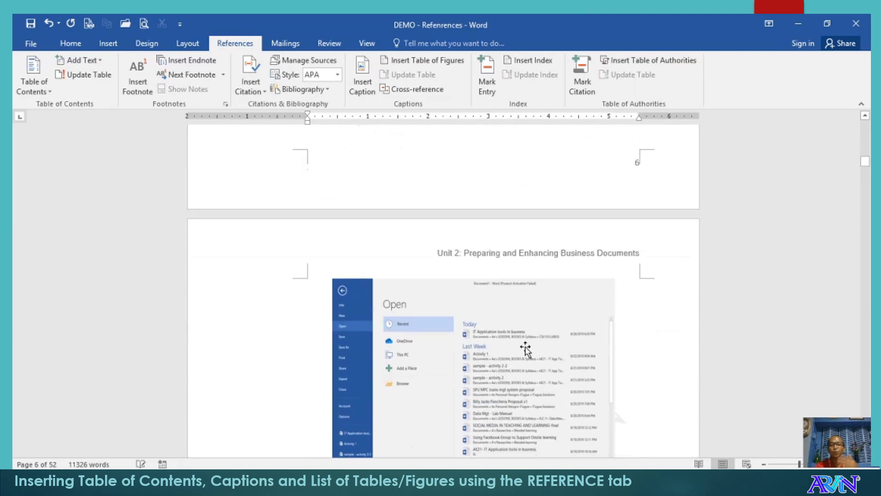
pyautogui.click(501, 342)
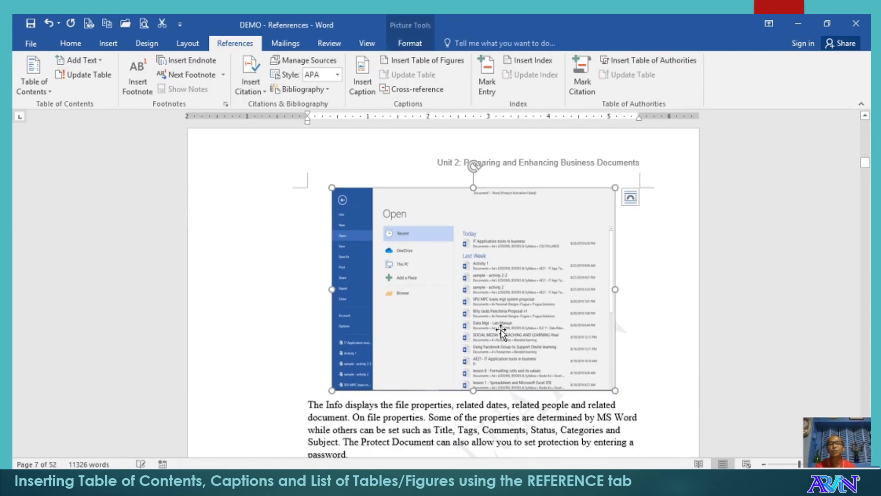
pyautogui.click(365, 71)
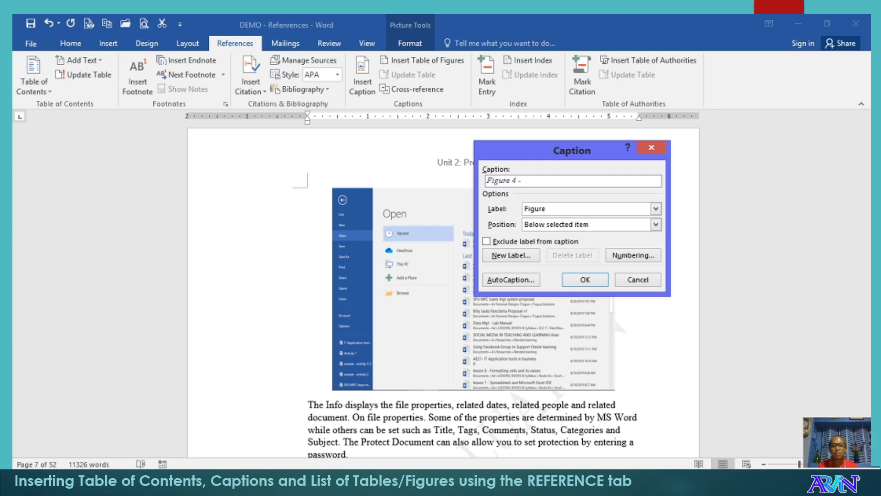
pyautogui.write('- F')
pyautogui.press('BackSpace')
pyautogui.write('File Me')
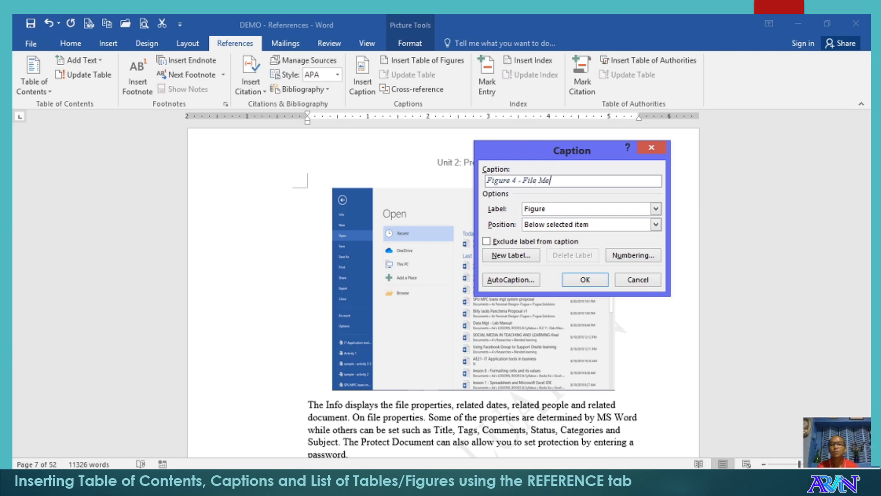
pyautogui.write('nu')
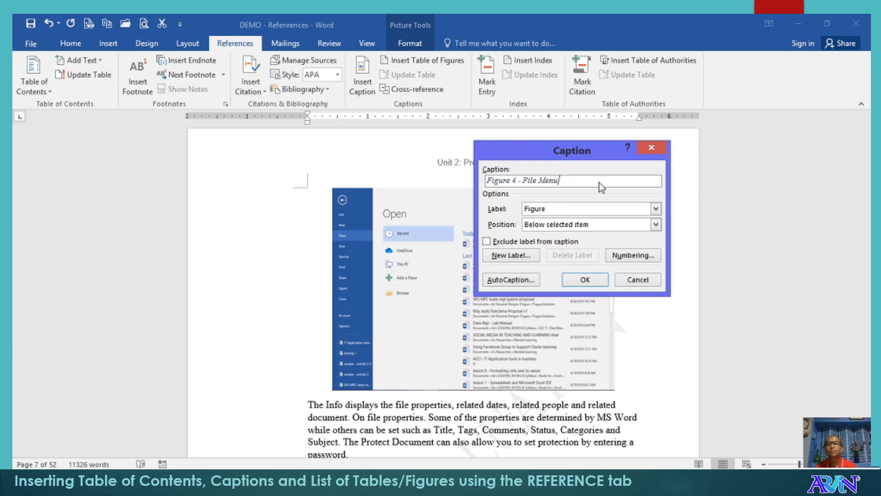
pyautogui.click(585, 279)
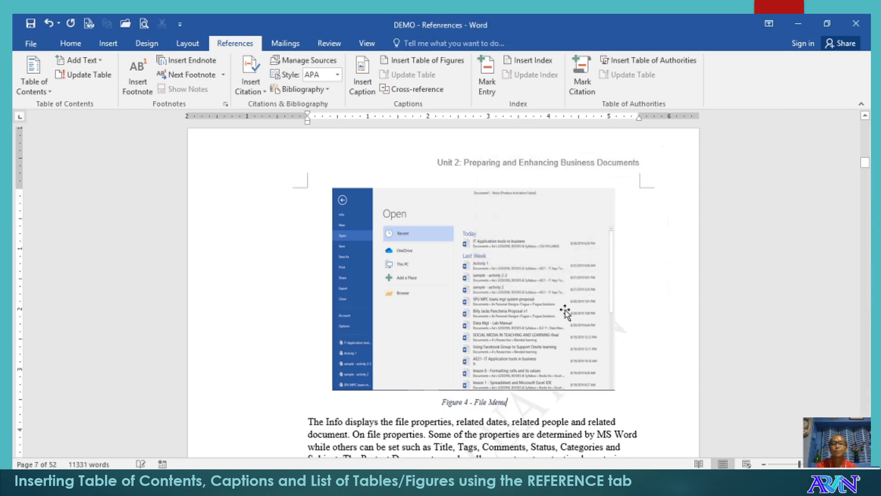
# Insert the caption "Figure 5 - Info Tab" below the picture of the document's Info page on page 7
pyautogui.scroll(-3, 568, 310)
pyautogui.scroll(-3, 569, 312)
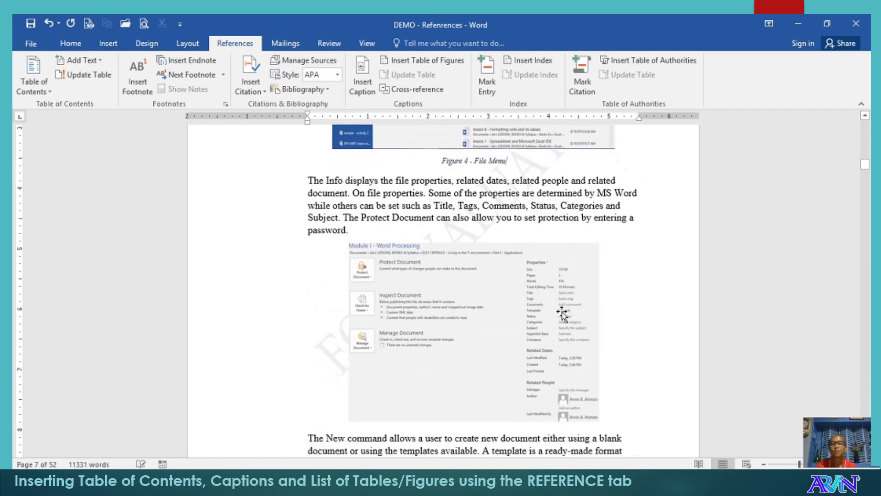
pyautogui.click(484, 328)
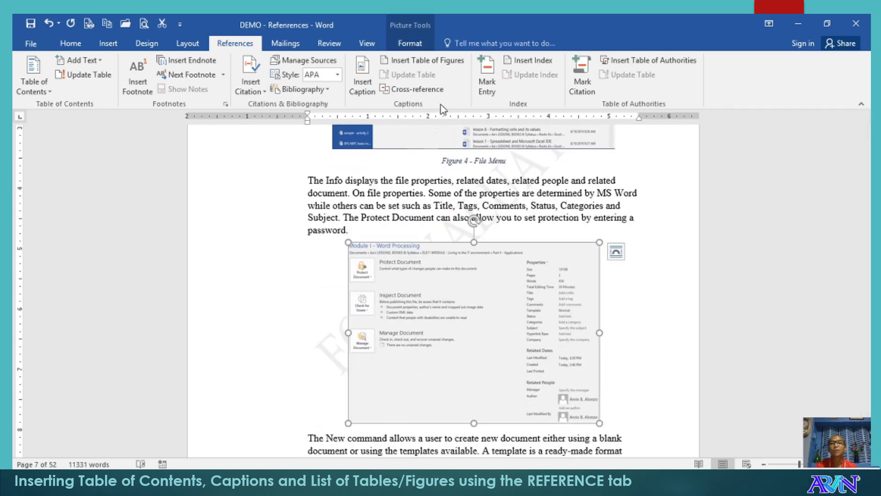
pyautogui.click(362, 81)
pyautogui.write('- Info Tab')
pyautogui.click(583, 280)
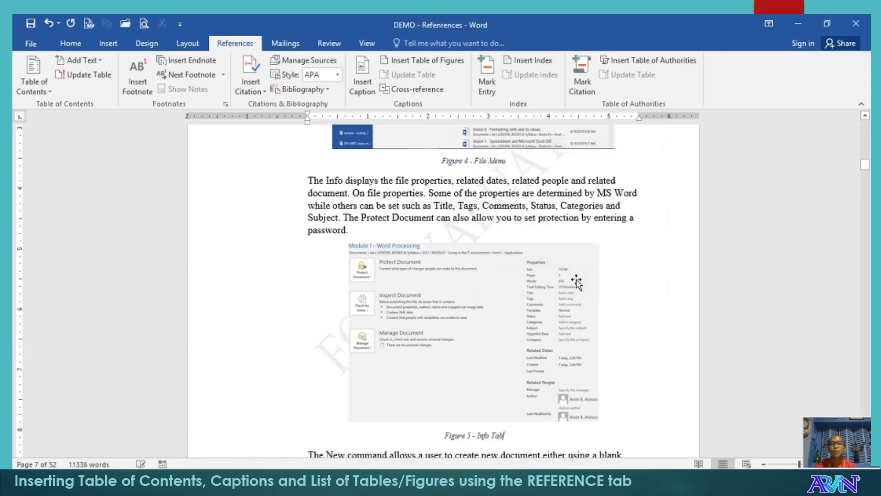
# Insert a blank table of six columns and three rows below the Scroll Bars bullet on page 6, above The File menu heading
pyautogui.scroll(2, 577, 281)
pyautogui.scroll(-5, 581, 285)
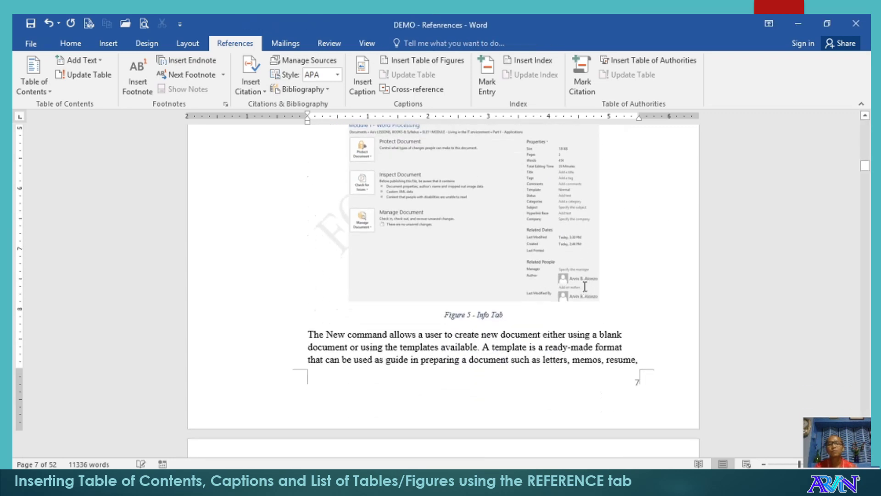
pyautogui.scroll(-4, 584, 288)
pyautogui.scroll(-8, 587, 293)
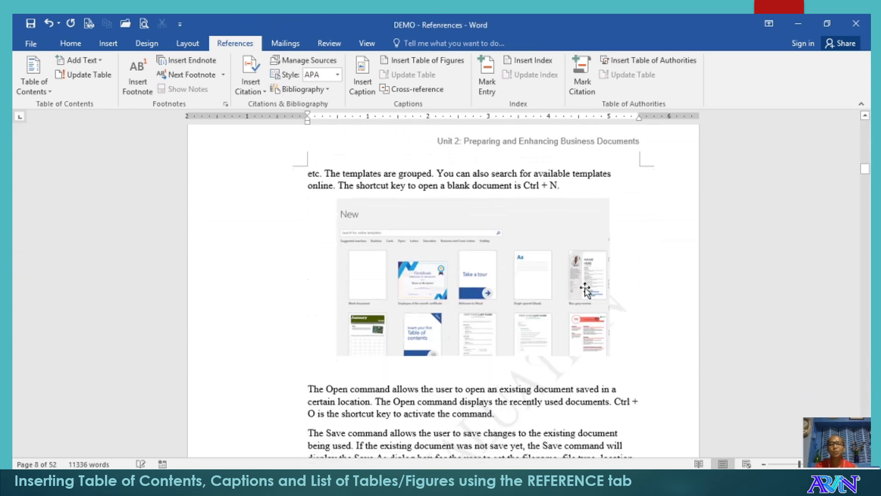
pyautogui.scroll(-4, 586, 290)
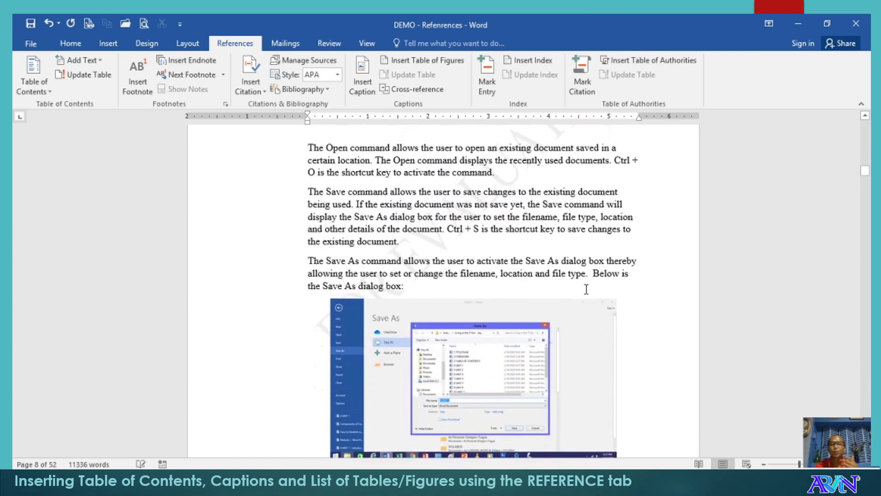
pyautogui.scroll(20, 585, 292)
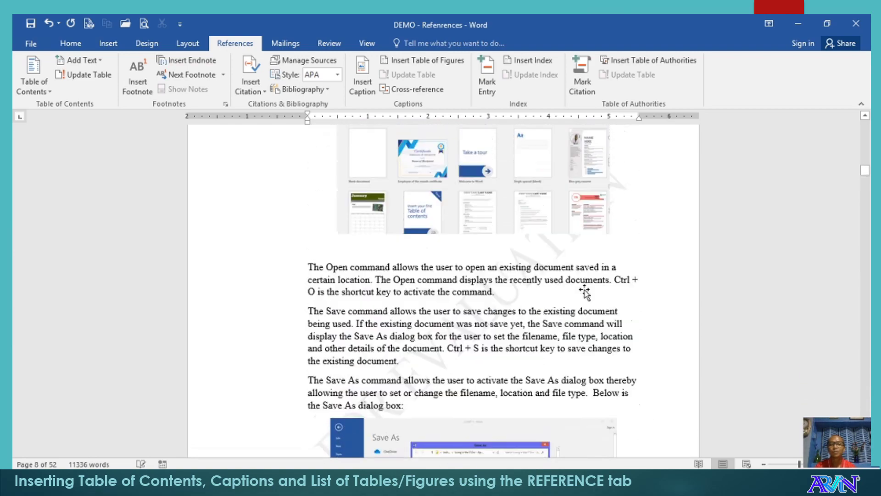
pyautogui.scroll(8, 587, 294)
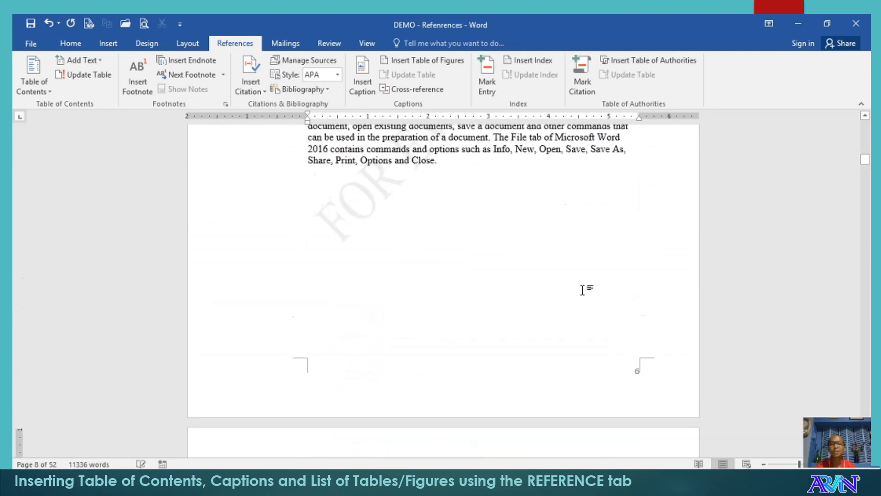
pyautogui.click(546, 293)
pyautogui.press('Return')
pyautogui.press('Return')
pyautogui.press('Return')
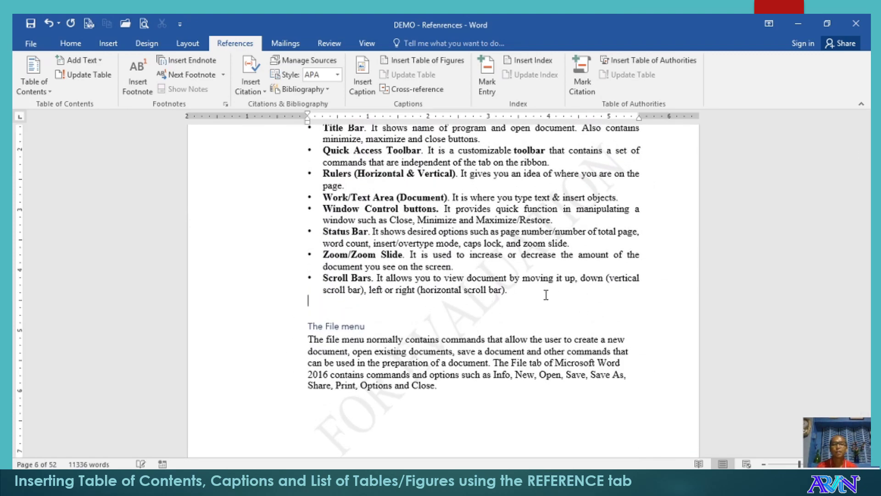
pyautogui.click(108, 43)
pyautogui.click(95, 76)
pyautogui.click(143, 143)
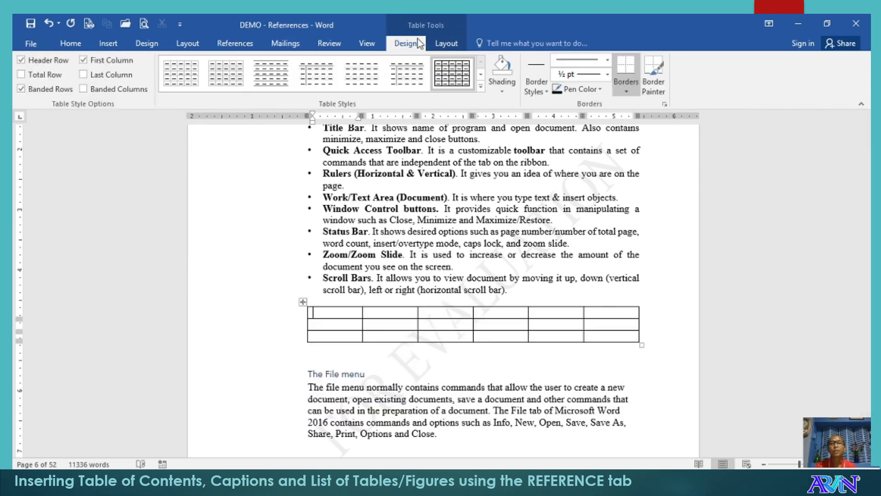
# Start a caption for the new six-column table with the Table label, positioned above the selected item
pyautogui.click(236, 46)
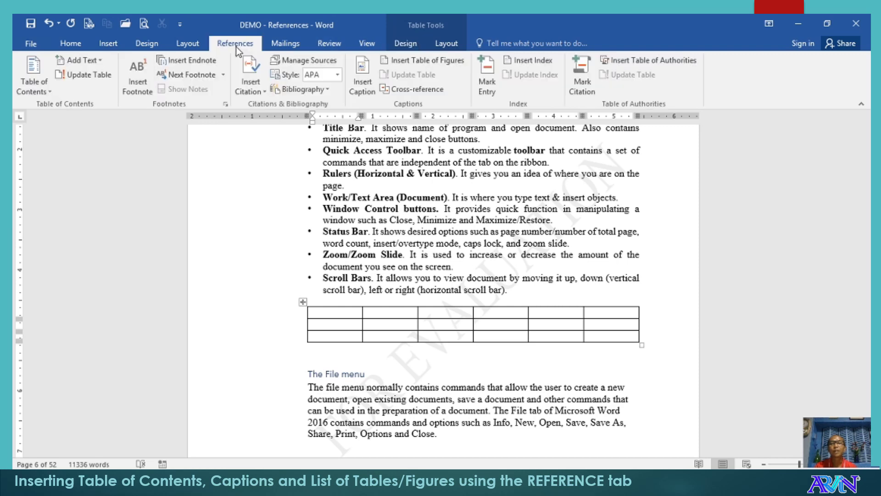
pyautogui.click(373, 81)
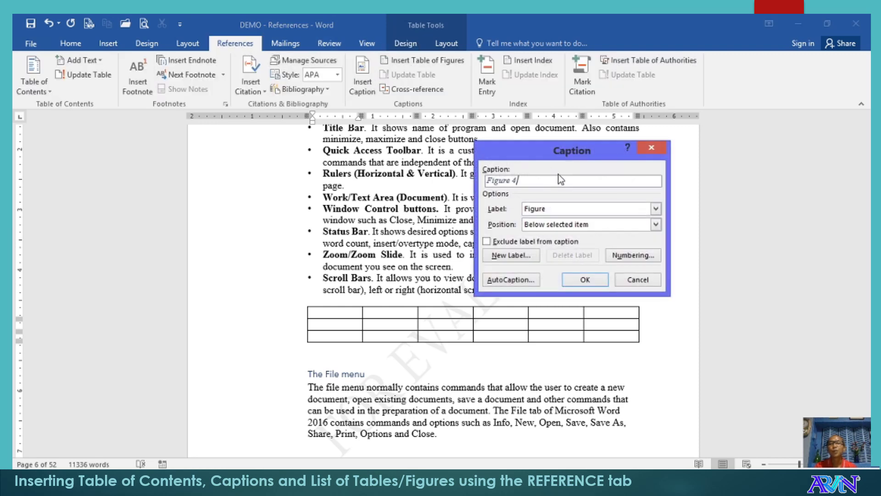
pyautogui.click(587, 209)
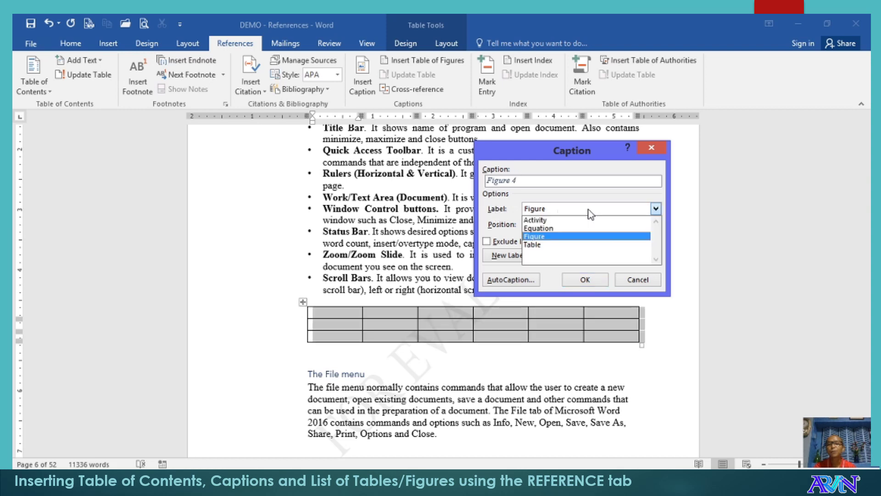
pyautogui.click(557, 245)
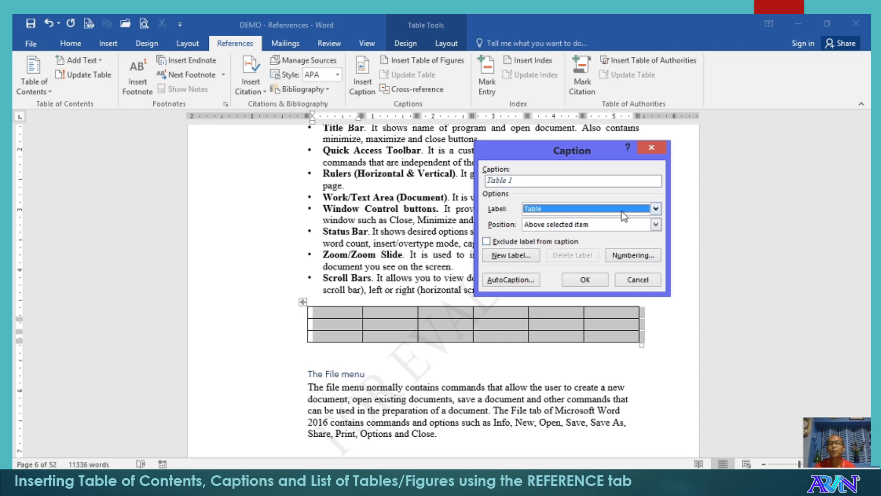
pyautogui.click(656, 209)
pyautogui.click(544, 236)
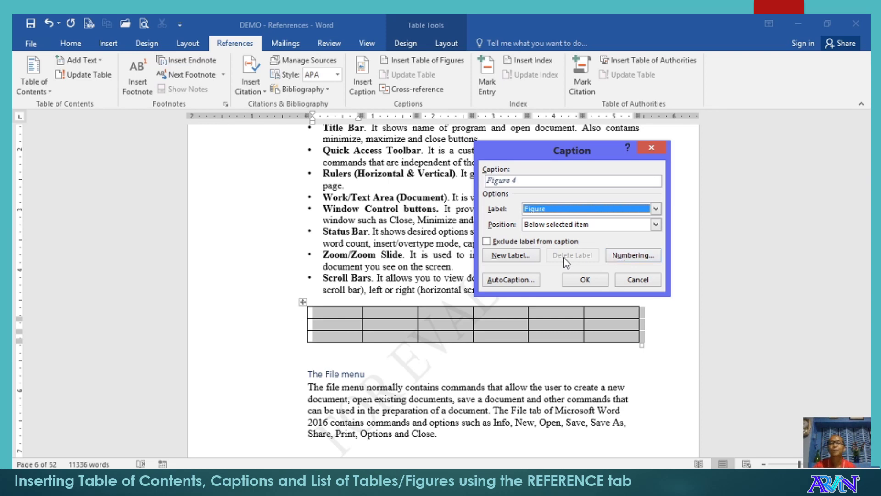
pyautogui.click(656, 209)
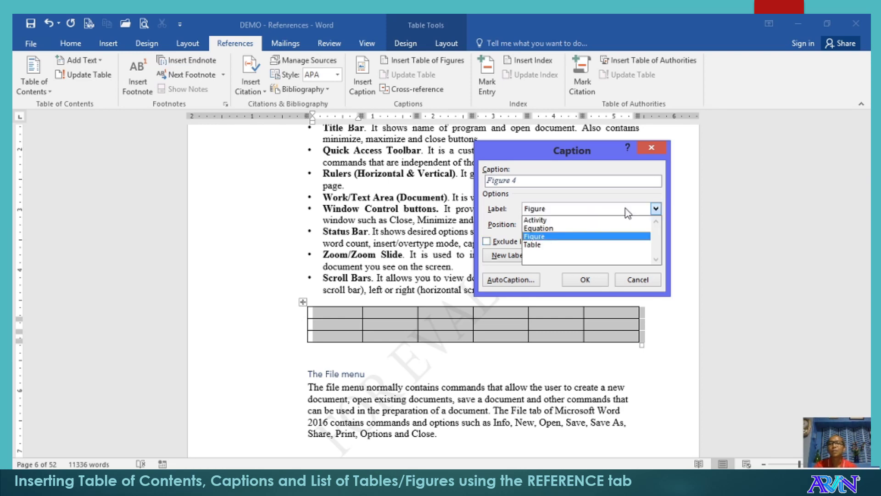
pyautogui.click(547, 245)
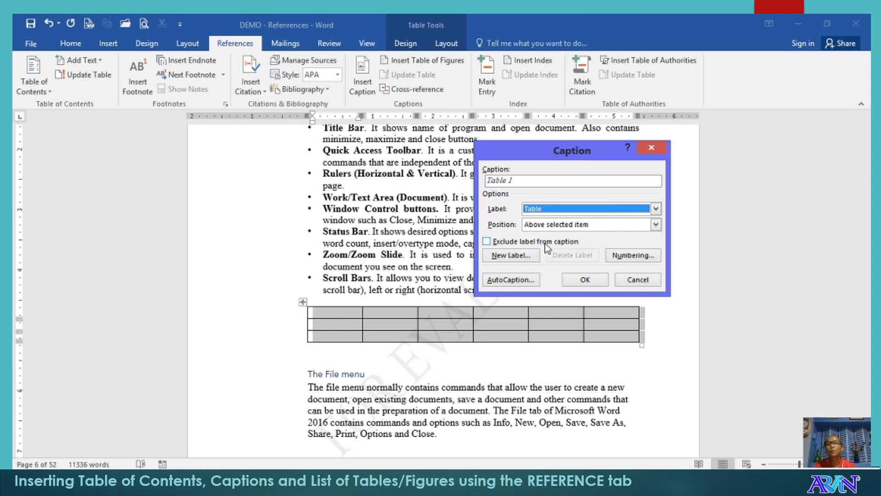
# Complete the caption as "Table 1- File Menu options" and insert it above the six-column table
pyautogui.click(537, 182)
pyautogui.write('- ')
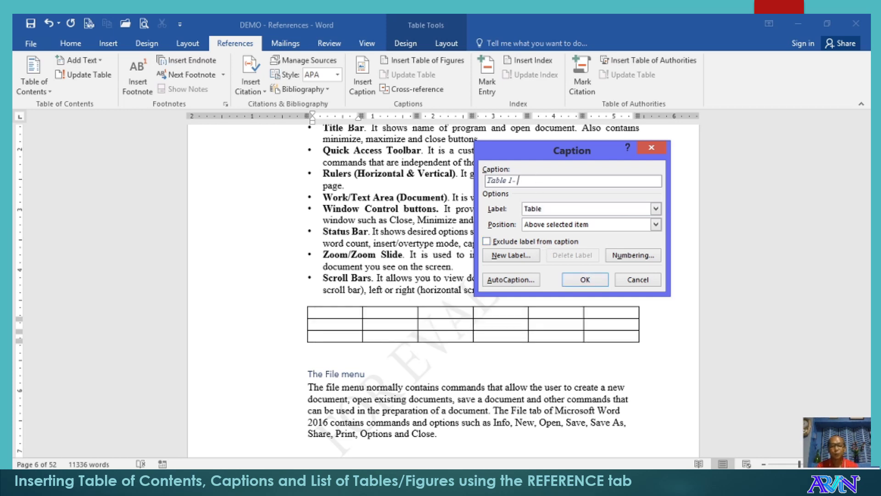
pyautogui.write('File Menu tab')
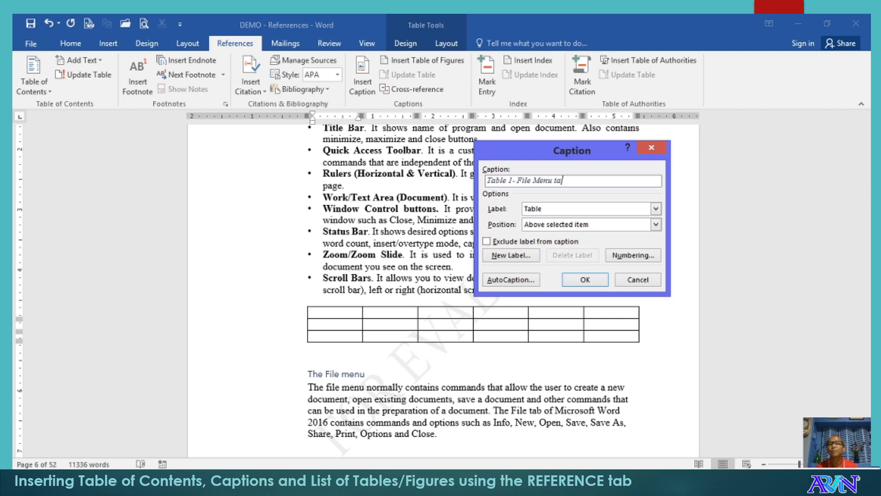
pyautogui.press('BackSpace')
pyautogui.press('BackSpace')
pyautogui.write('op')
pyautogui.click(579, 281)
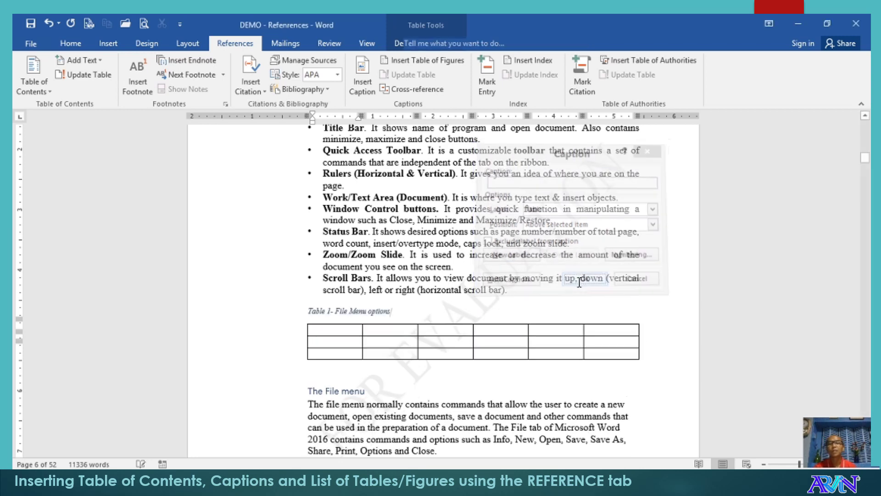
# Insert a blank table of five columns and five rows above the Editing Commands heading on page 10
pyautogui.scroll(-15, 569, 321)
pyautogui.scroll(-20, 514, 370)
pyautogui.scroll(-20, 510, 403)
pyautogui.scroll(-1, 514, 398)
pyautogui.scroll(5, 513, 398)
pyautogui.click(382, 246)
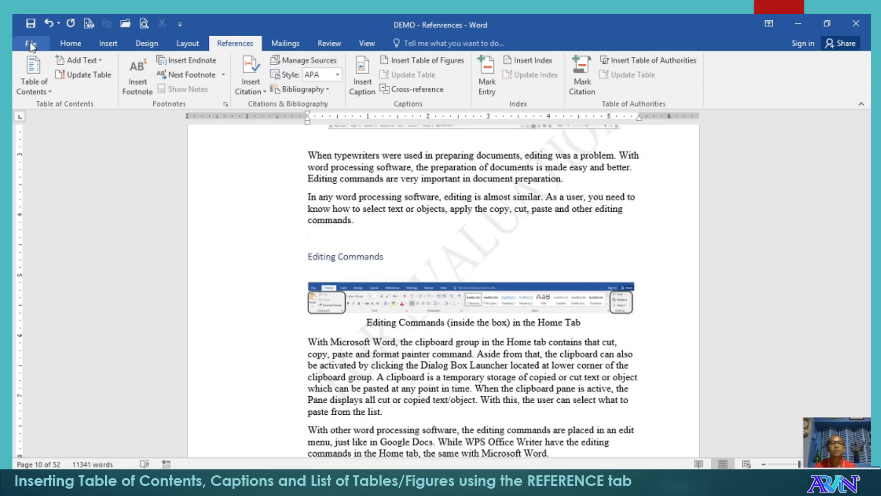
pyautogui.click(108, 43)
pyautogui.click(102, 75)
pyautogui.click(136, 157)
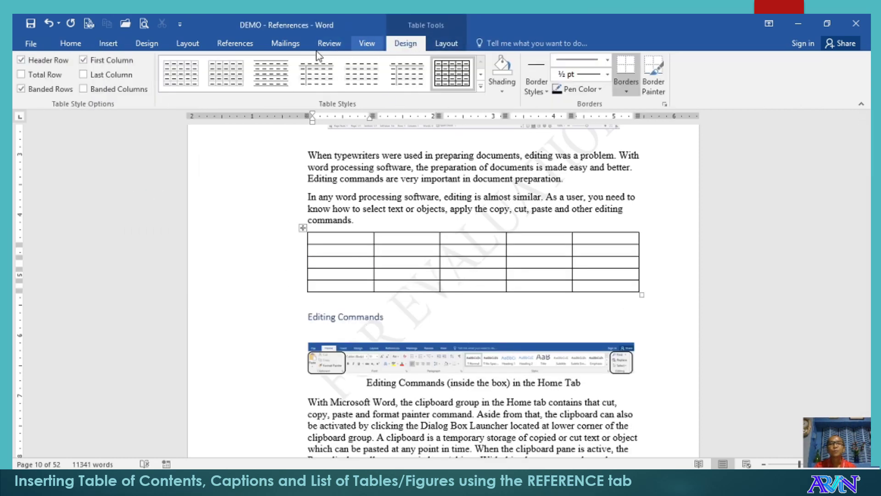
# Insert the caption "Table 2 - Summary of Shortcut commands" above the five-column table, using the Table label
pyautogui.click(252, 44)
pyautogui.click(366, 78)
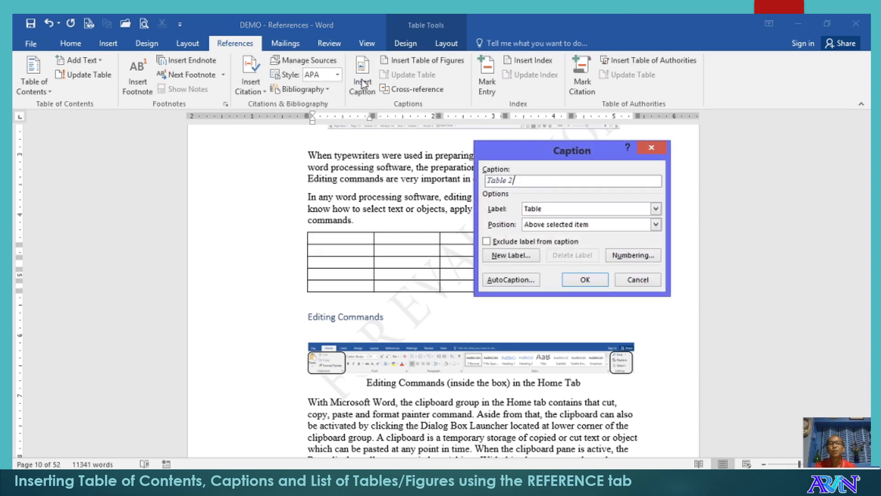
pyautogui.write('-')
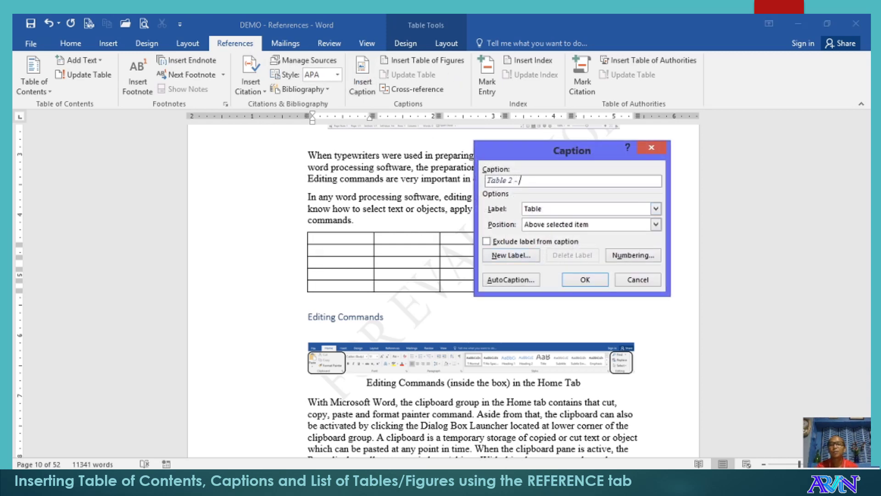
pyautogui.write(' Summary of Sh')
pyautogui.press('BackSpace')
pyautogui.press('BackSpace')
pyautogui.press('BackSpace')
pyautogui.write('ortcut commands')
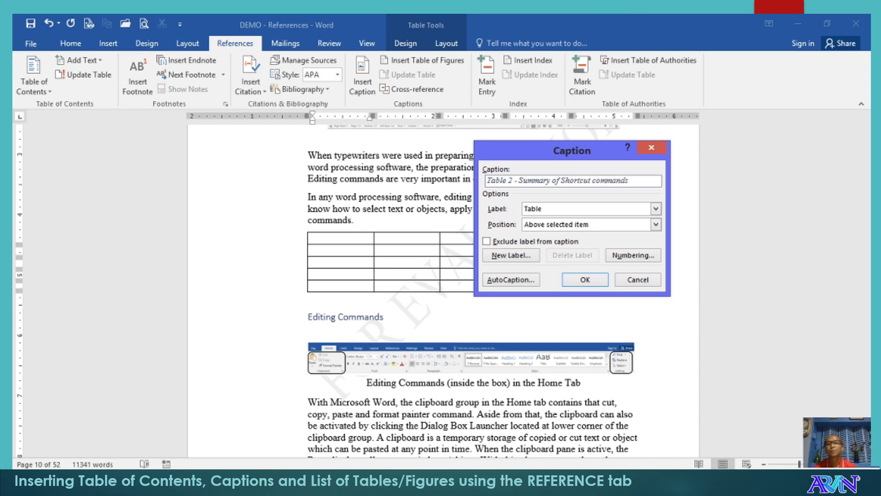
pyautogui.click(587, 280)
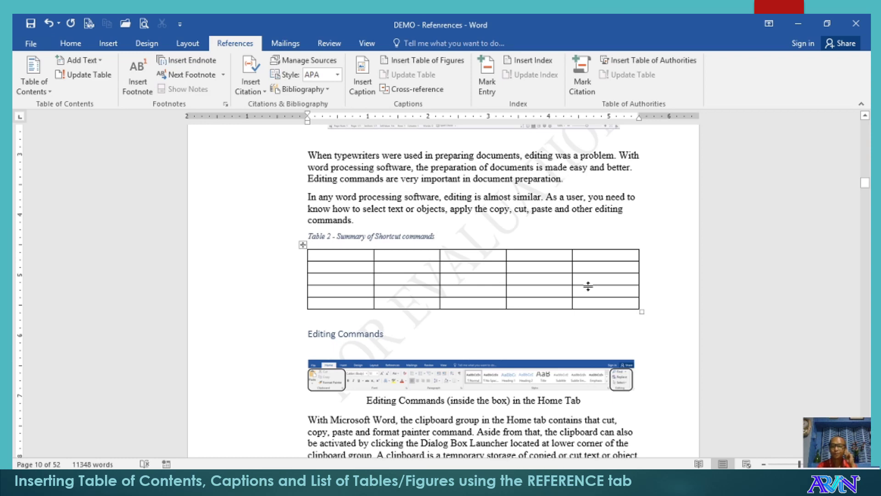
# Remove the break after the table of contents so that the Introduction follows it on the same page
pyautogui.hotkey('ctrl', 'Home')
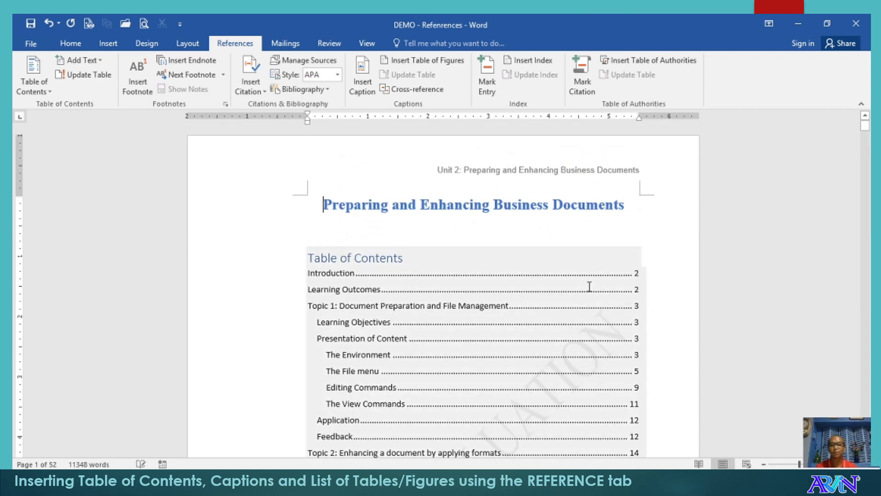
pyautogui.scroll(-12, 627, 312)
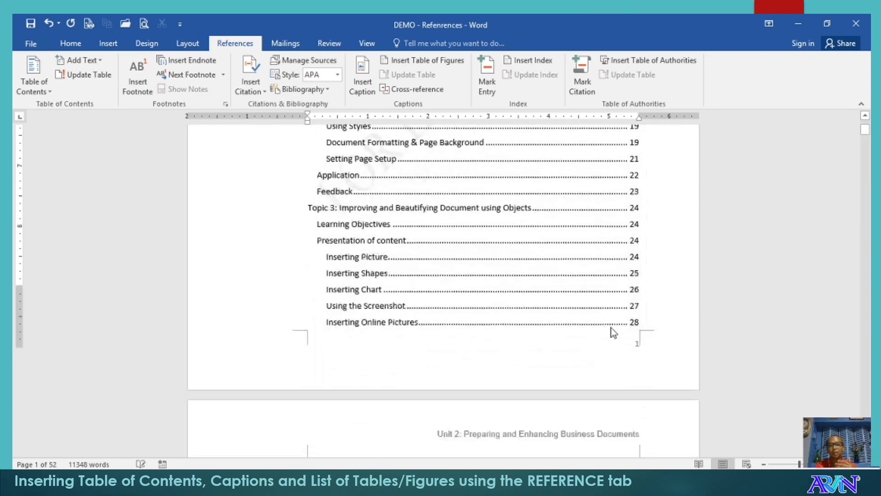
pyautogui.scroll(-8, 613, 329)
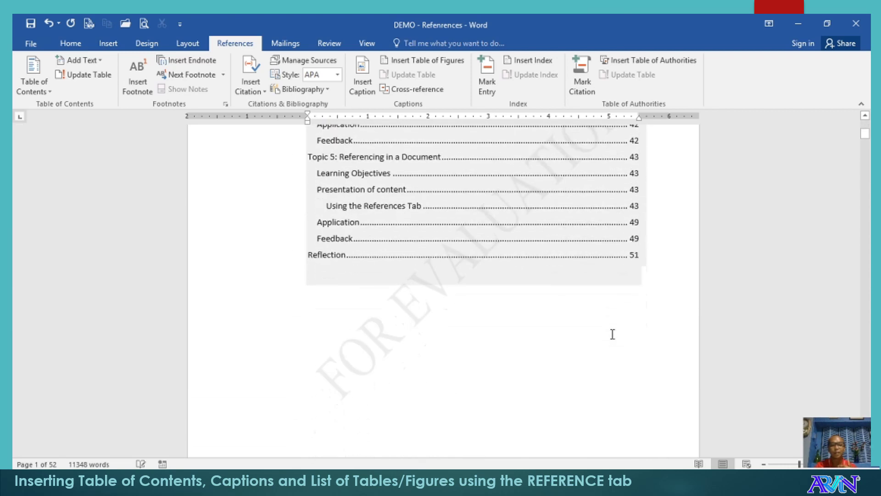
pyautogui.click(387, 313)
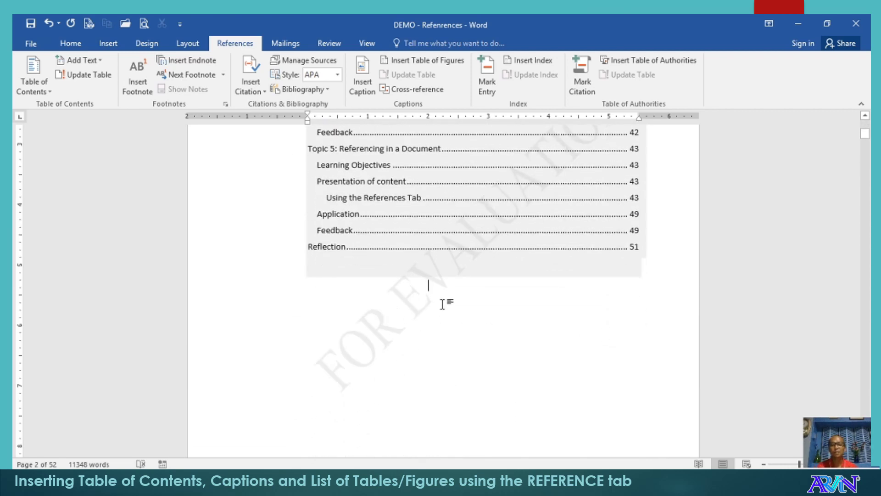
pyautogui.press('Down')
pyautogui.press('BackSpace')
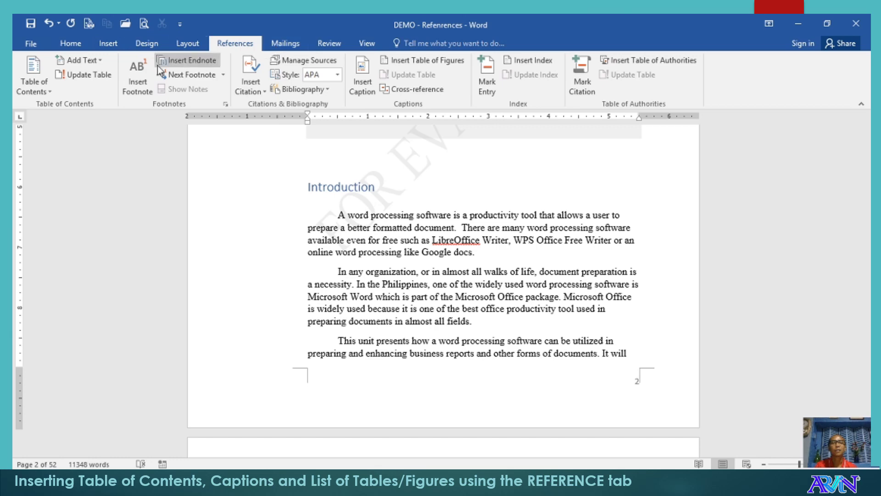
# Insert a table of figures with the Table caption label above the Introduction heading, and place the cursor on the blank line above it
pyautogui.click(408, 68)
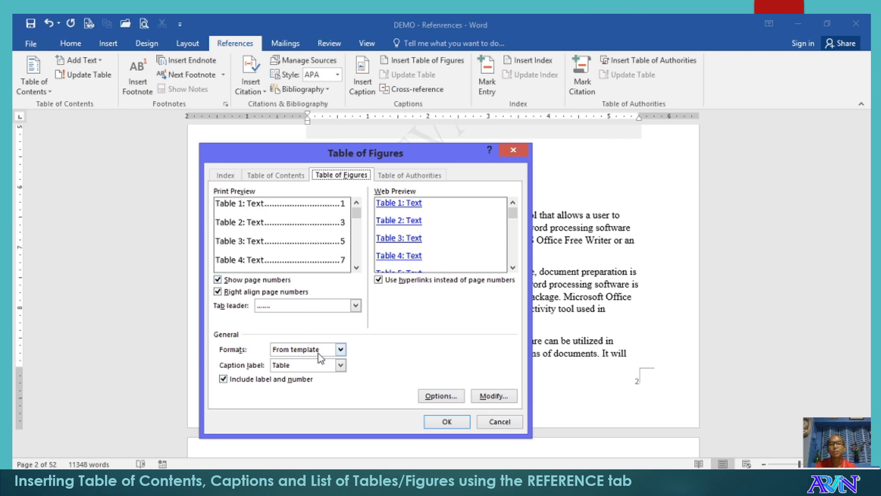
pyautogui.click(447, 422)
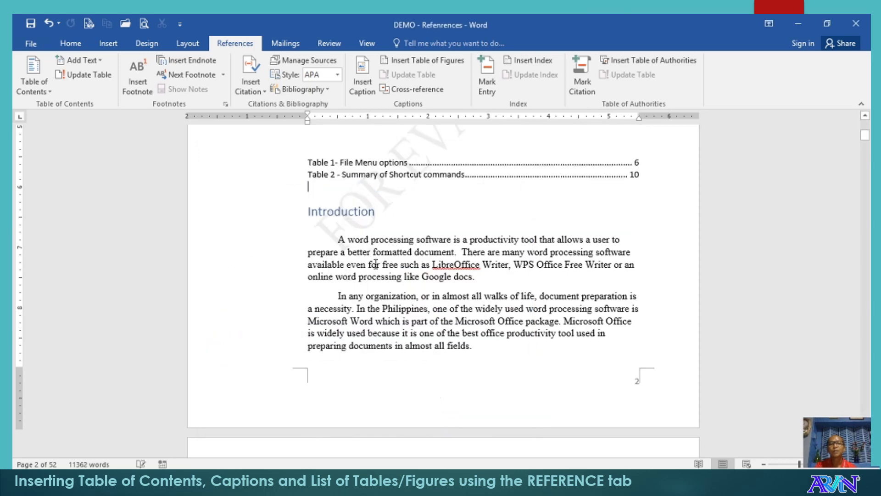
pyautogui.scroll(2, 376, 266)
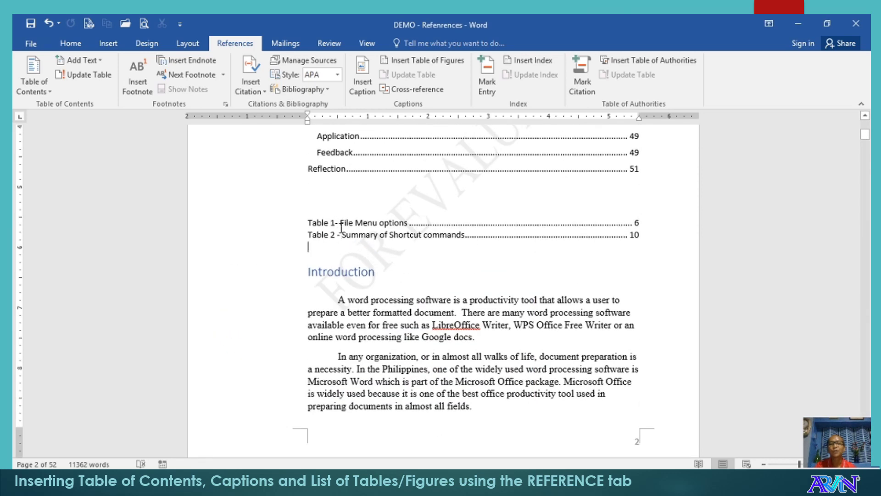
pyautogui.click(327, 203)
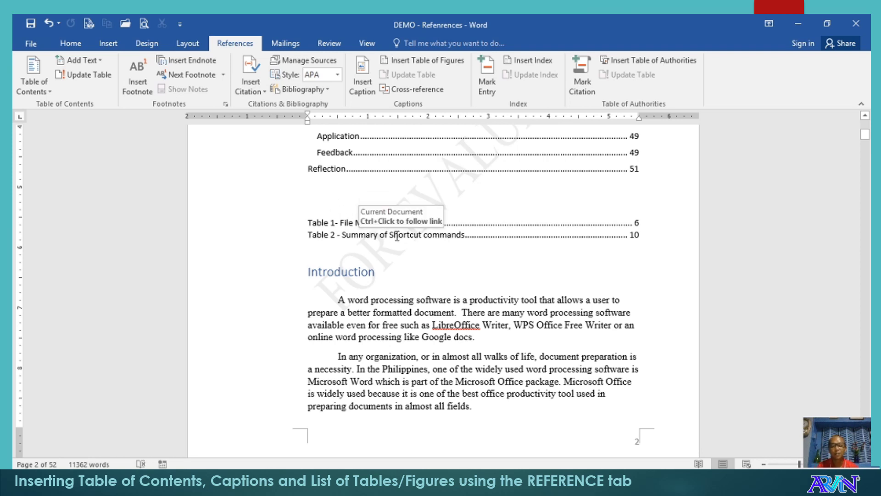
# Add the title "List of Tables" above the table list and "List of Figures" below it, with a new line under the latter
pyautogui.write('List of ')
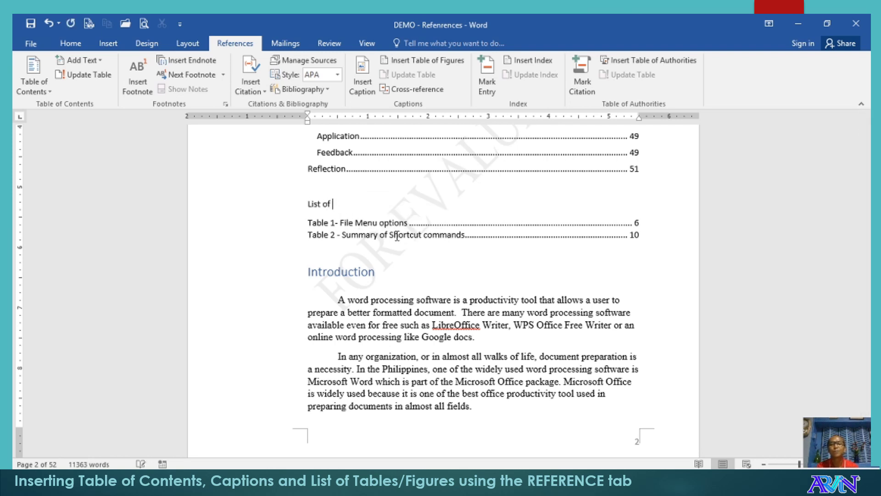
pyautogui.write('Table')
pyautogui.press('Down')
pyautogui.press('Down')
pyautogui.press('Down')
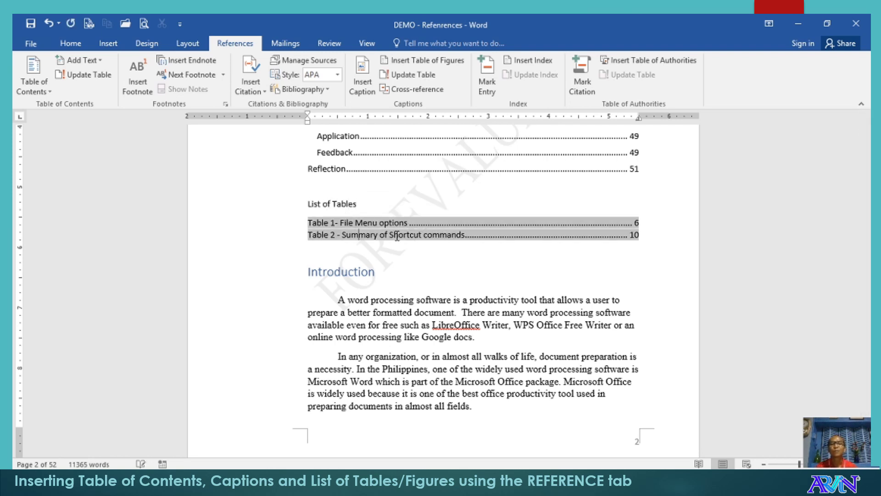
pyautogui.press('Return')
pyautogui.write('List of Fi')
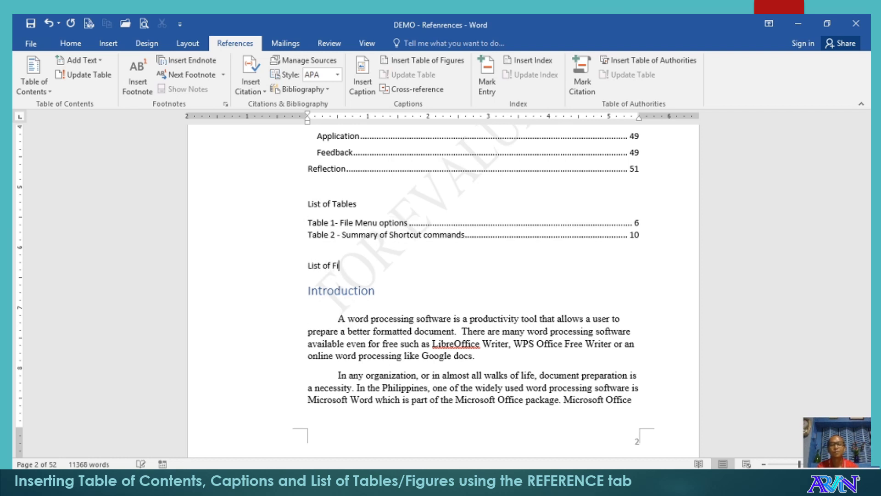
pyautogui.write('gures')
pyautogui.press('Return')
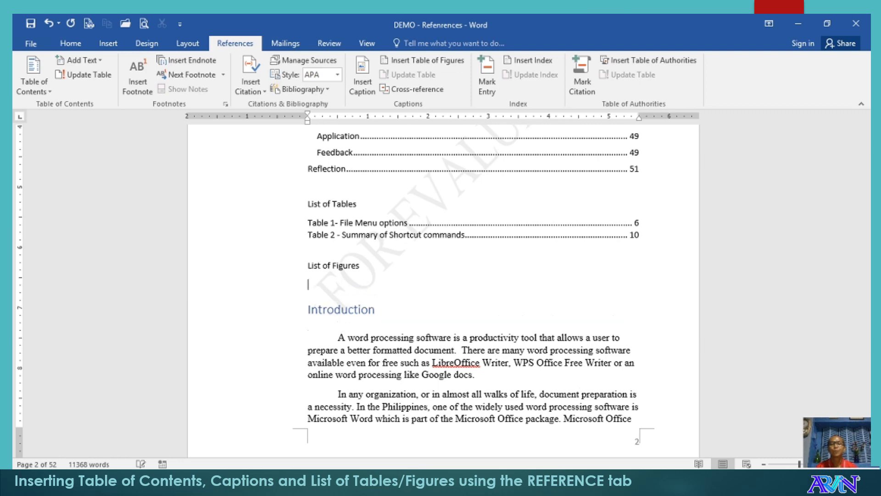
# Insert a table of figures with the Figure caption label under the List of Figures title
pyautogui.click(409, 60)
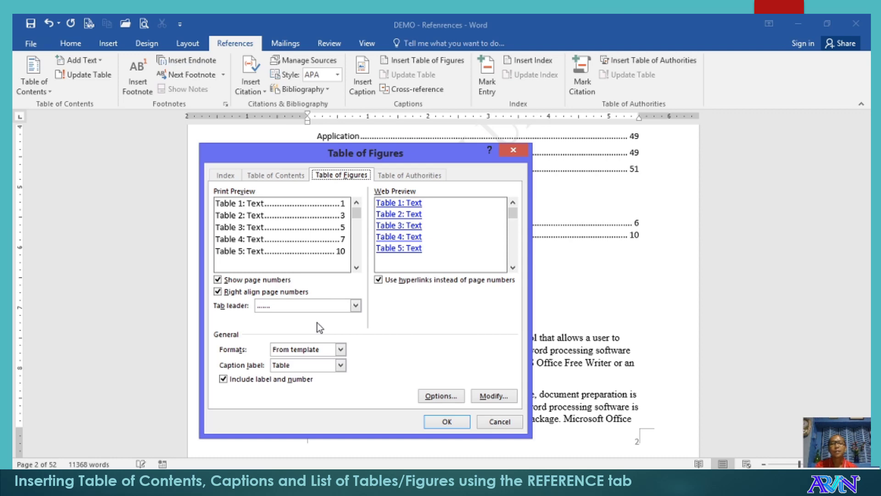
pyautogui.click(295, 363)
pyautogui.click(293, 402)
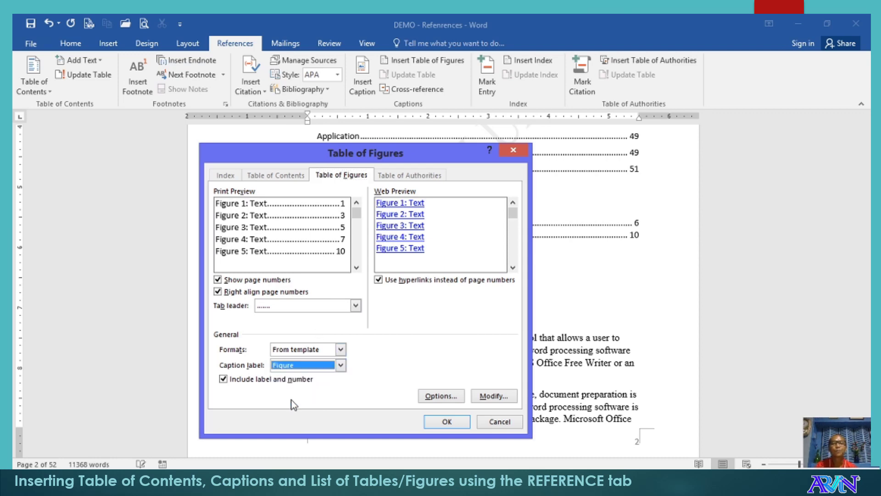
pyautogui.click(447, 422)
pyautogui.scroll(2, 365, 265)
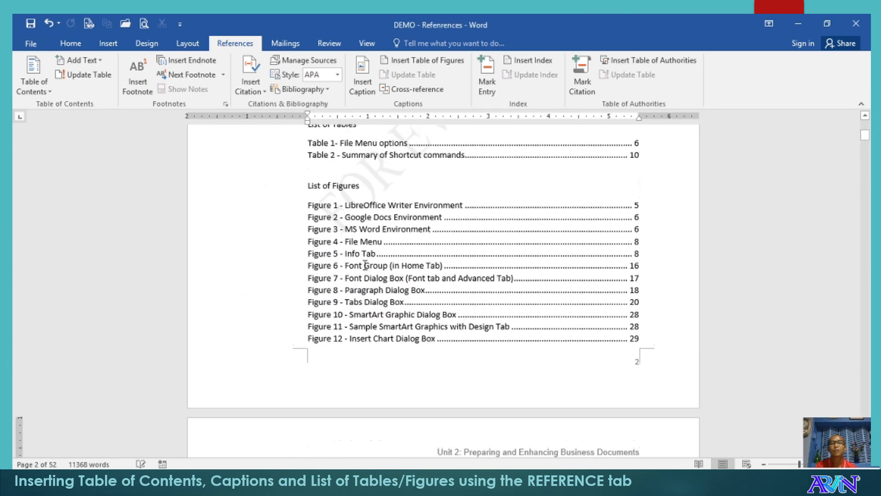
pyautogui.scroll(-1, 366, 265)
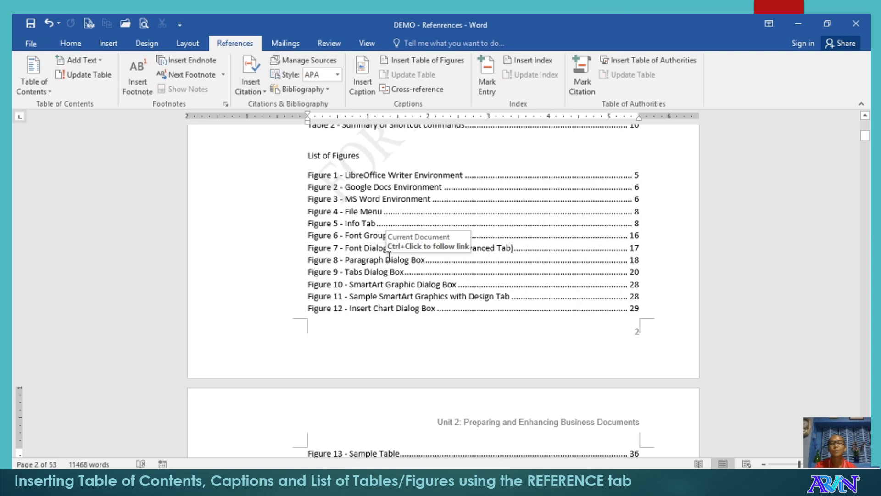
# Update the table of contents on the first page, refreshing page numbers only
pyautogui.scroll(10, 390, 256)
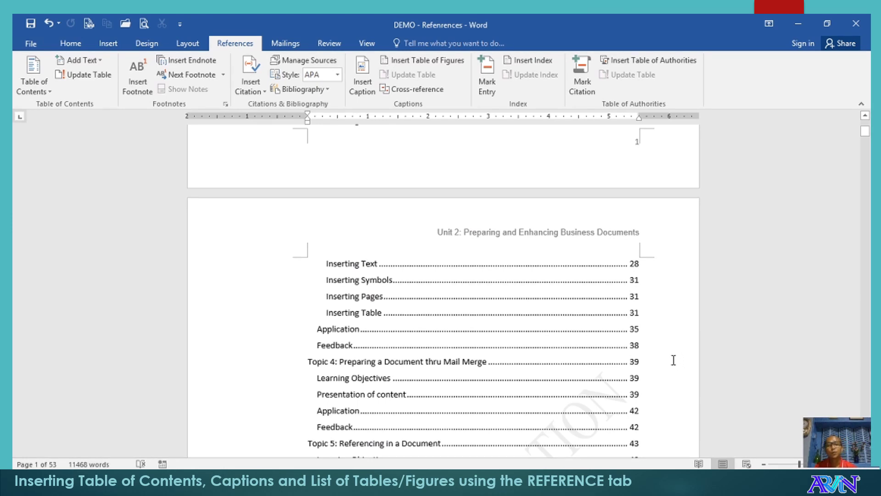
pyautogui.scroll(1, 673, 361)
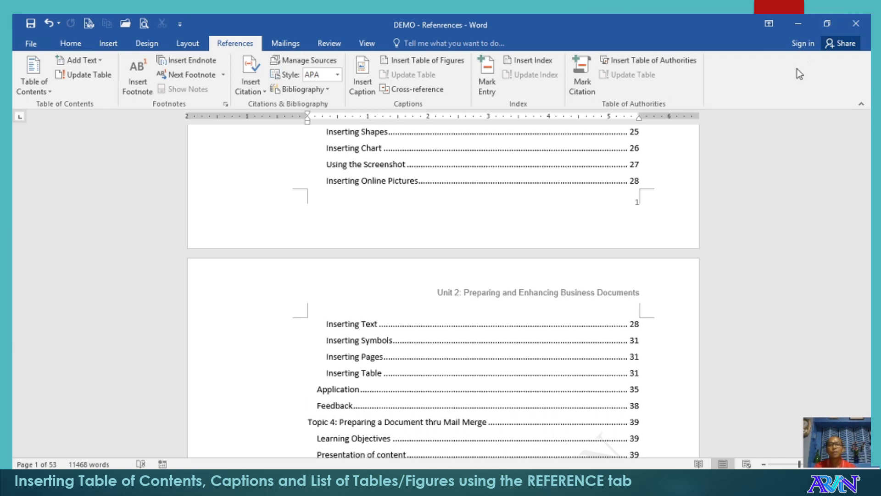
pyautogui.scroll(7, 765, 174)
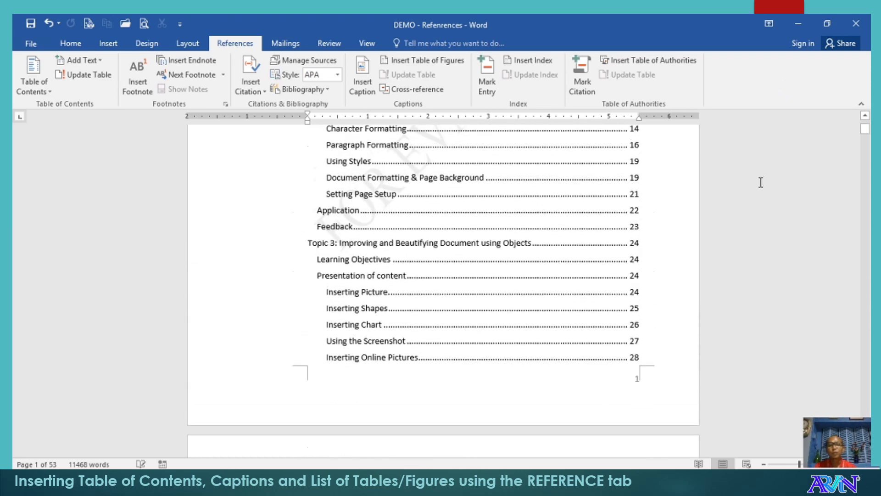
pyautogui.scroll(3, 760, 182)
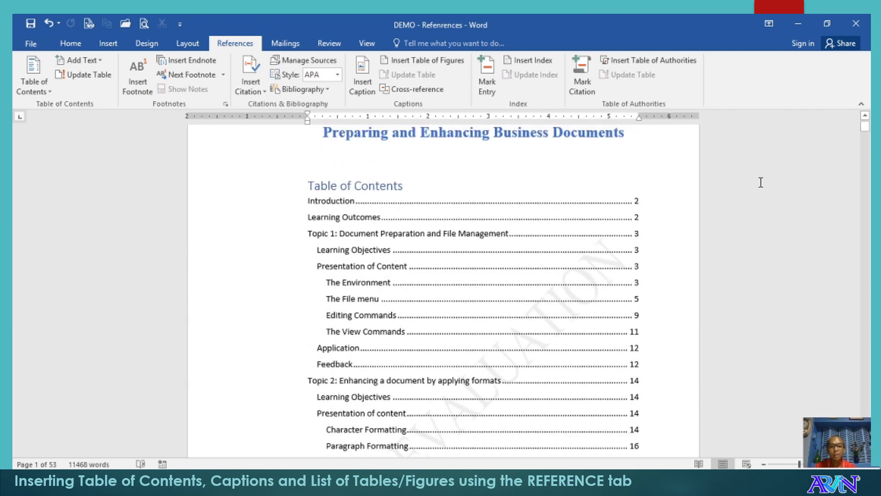
pyautogui.scroll(-1, 762, 182)
pyautogui.click(409, 274)
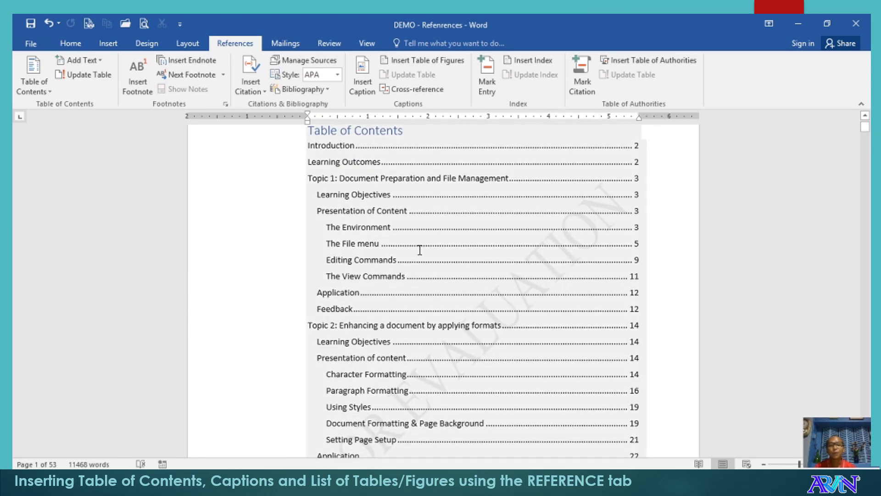
pyautogui.rightClick(418, 250)
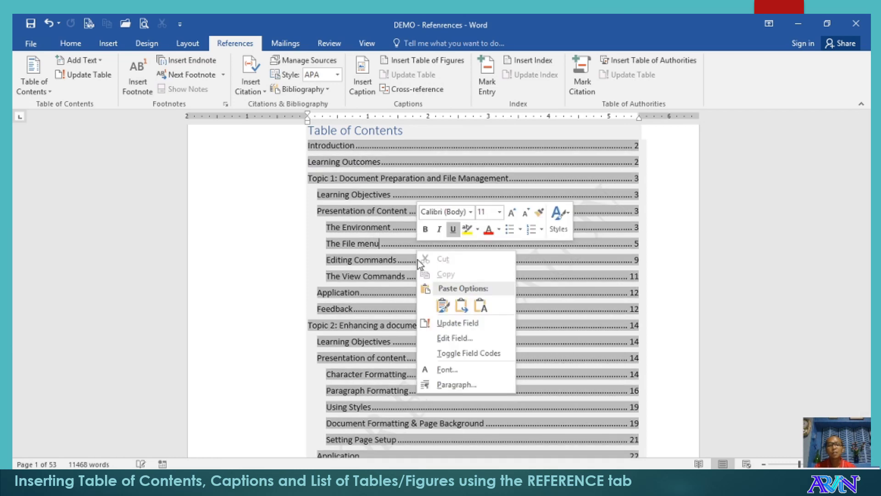
pyautogui.click(456, 325)
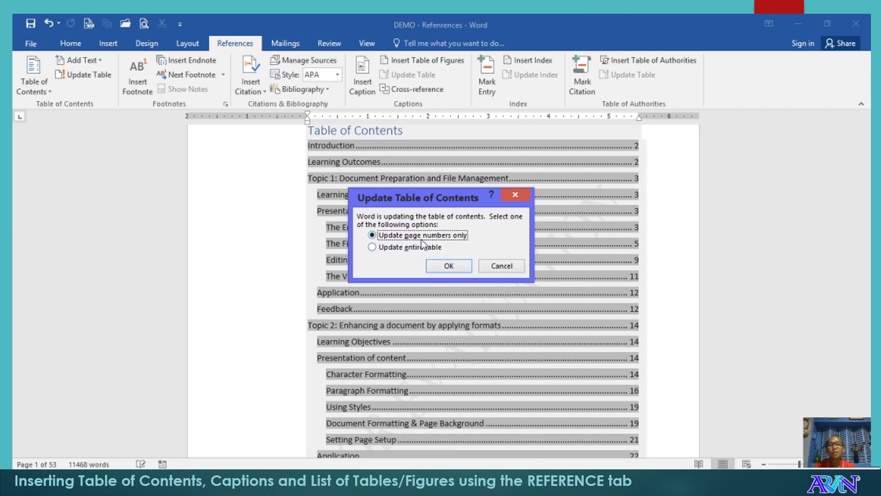
pyautogui.click(449, 266)
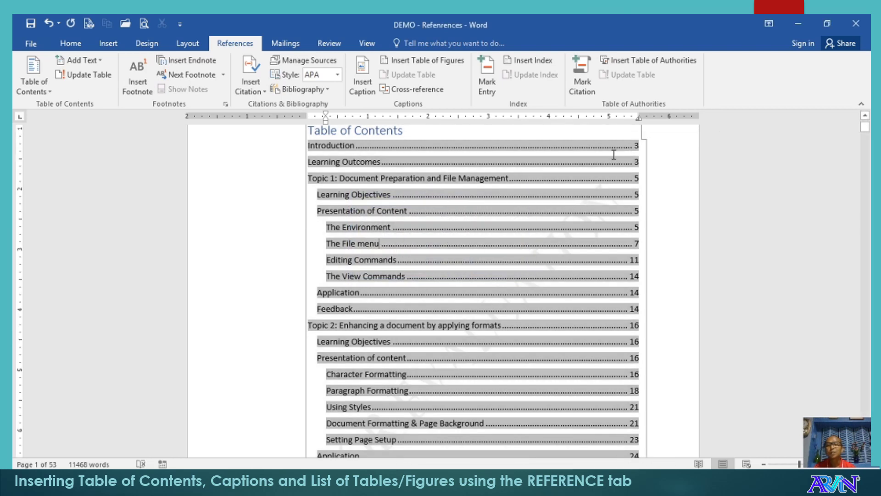
# Insert a page break before the List of Tables title so that it starts on a new page
pyautogui.scroll(-10, 539, 277)
pyautogui.scroll(-7, 526, 278)
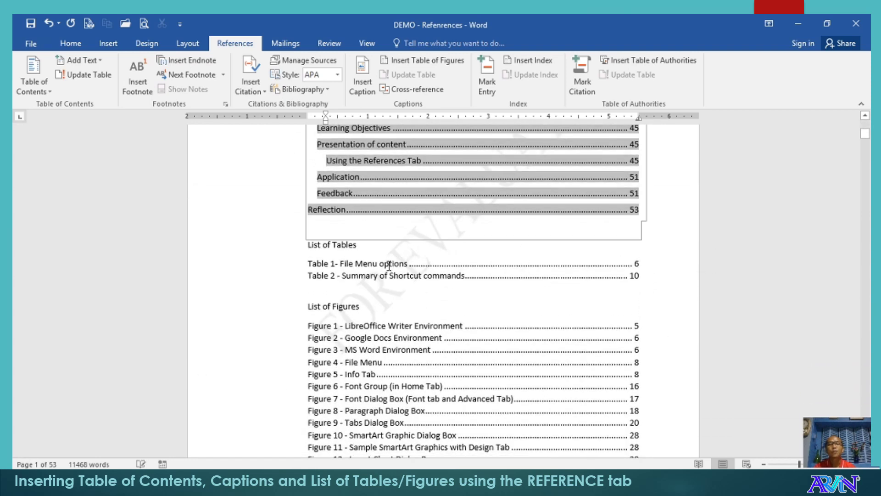
pyautogui.scroll(-1, 389, 266)
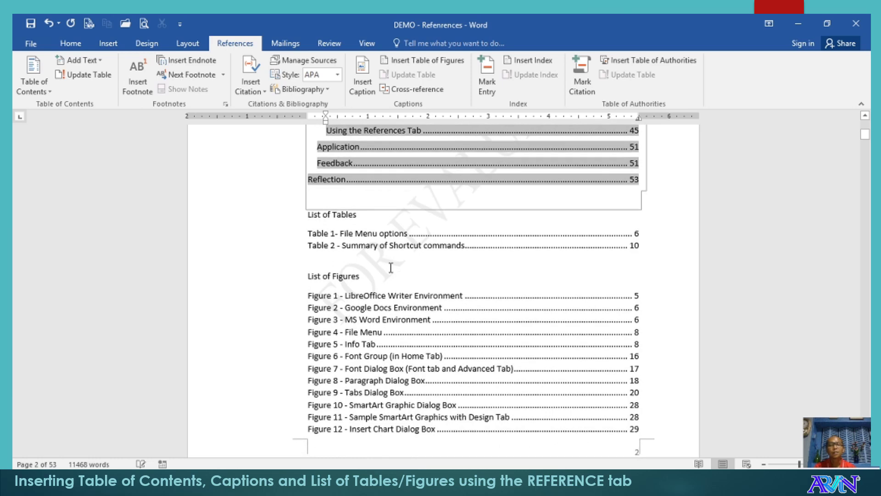
pyautogui.scroll(-8, 391, 267)
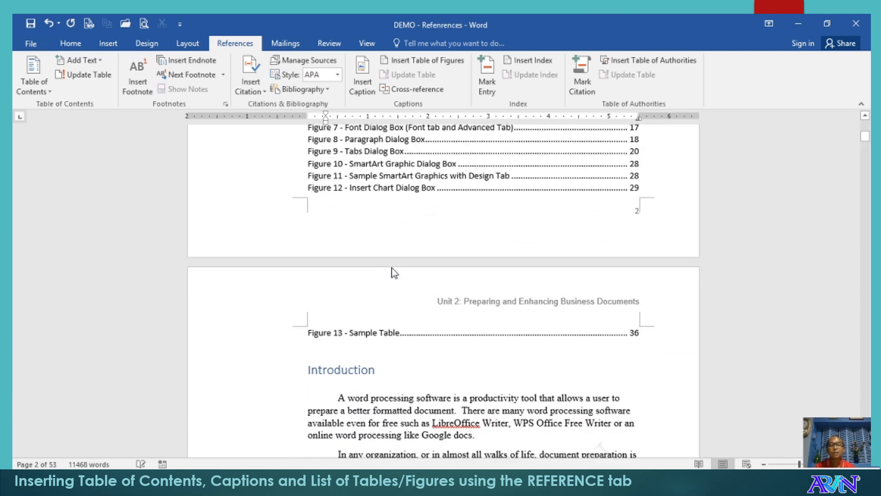
pyautogui.scroll(11, 392, 270)
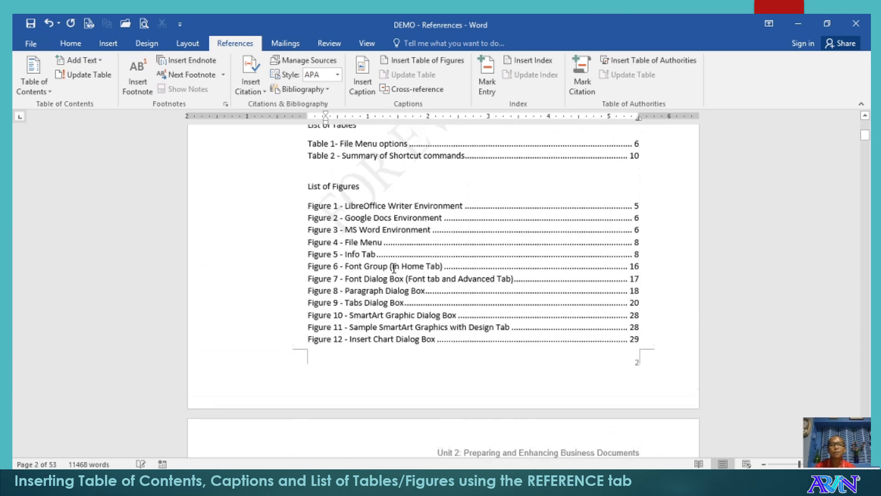
pyautogui.click(307, 306)
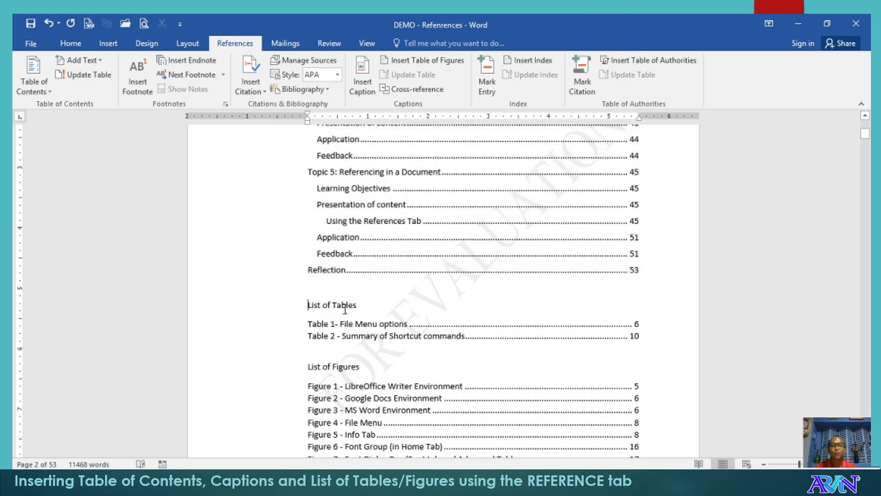
pyautogui.hotkey('ctrl', 'Return')
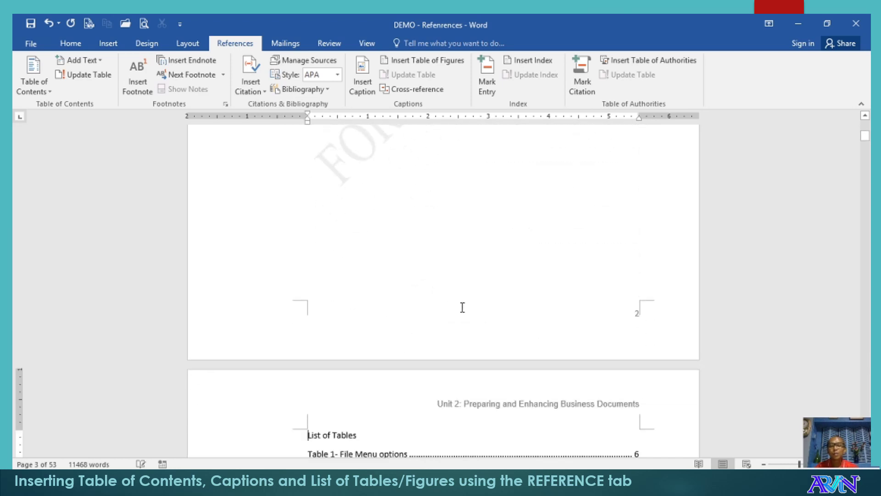
# Insert a page break before the Introduction heading so that it starts on its own page
pyautogui.scroll(-6, 393, 330)
pyautogui.scroll(-6, 393, 330)
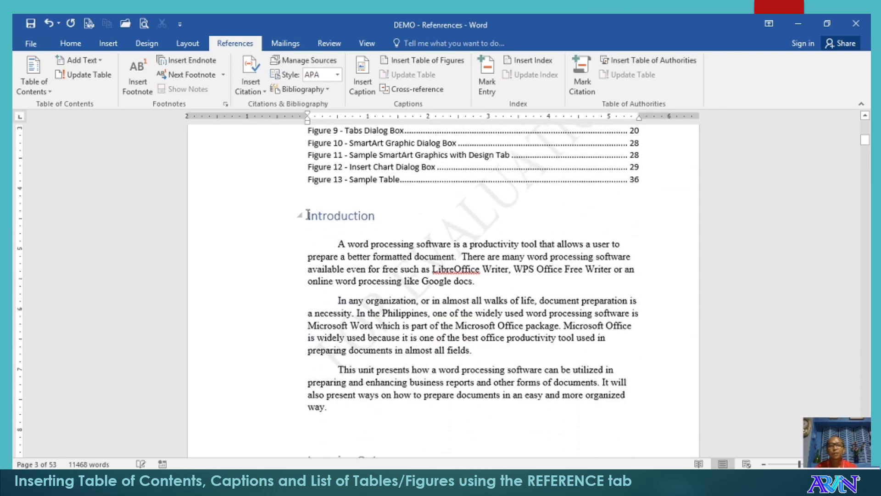
pyautogui.hotkey('ctrl', 'Return')
# Update the list of figures using the Update entire table option
pyautogui.scroll(10, 355, 191)
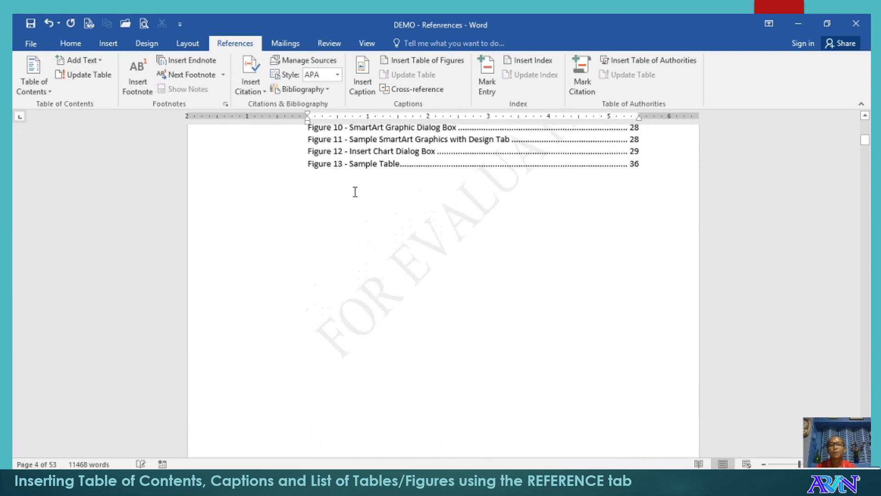
pyautogui.rightClick(357, 221)
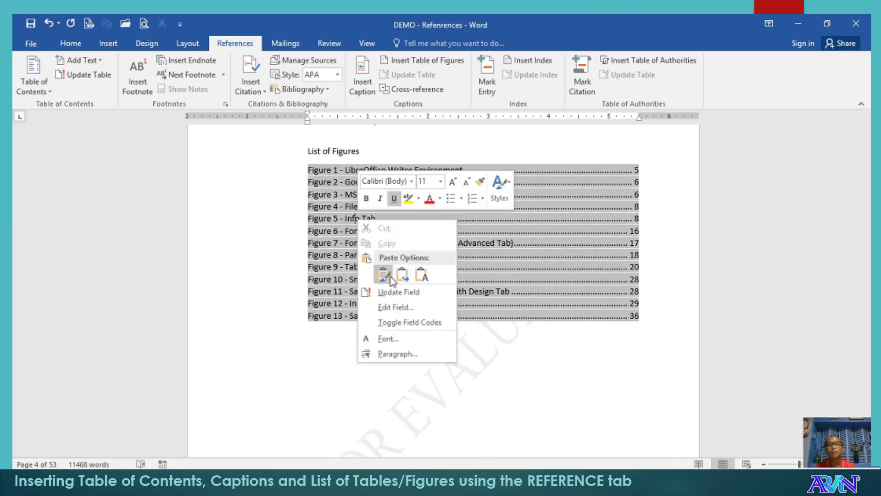
pyautogui.click(395, 292)
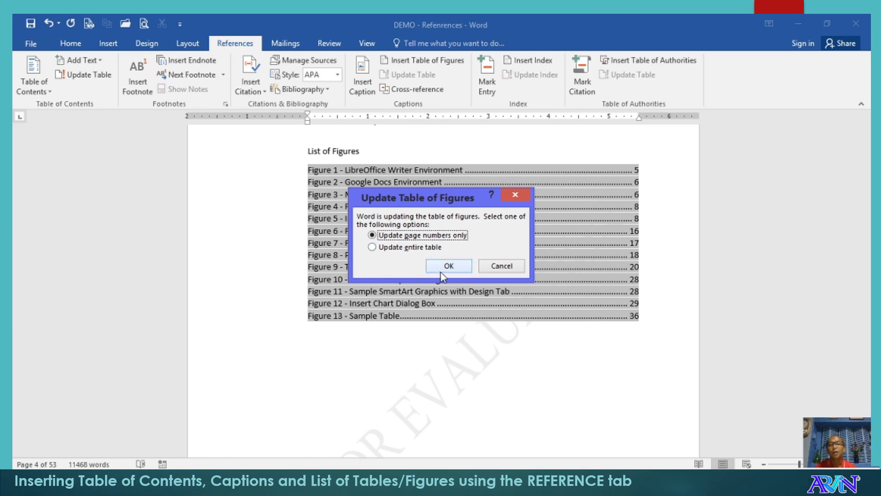
pyautogui.click(402, 248)
pyautogui.click(448, 268)
# Update the list of tables using the Update entire table option
pyautogui.scroll(4, 448, 271)
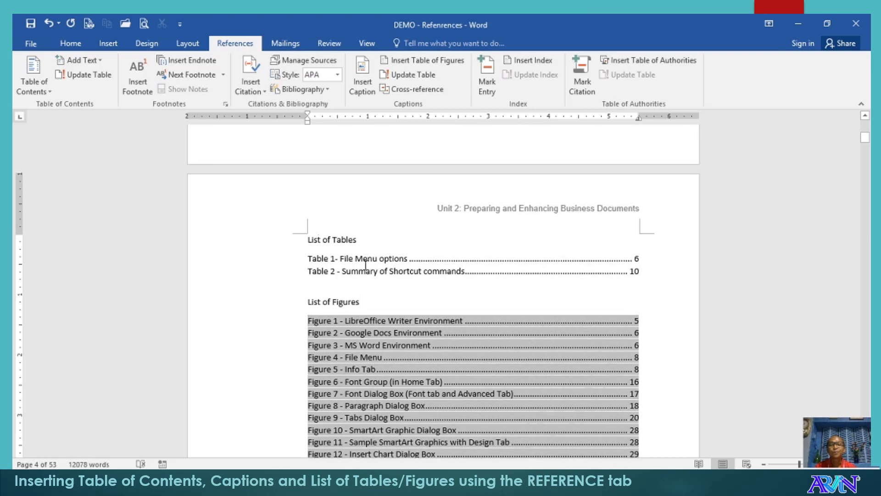
pyautogui.rightClick(365, 264)
pyautogui.click(403, 335)
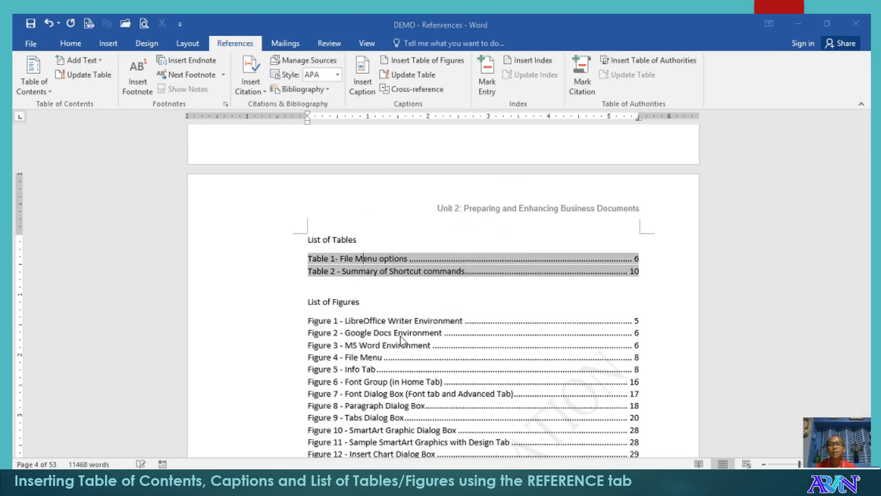
pyautogui.click(401, 247)
pyautogui.click(437, 262)
# Update the table of contents using the Update entire table option
pyautogui.scroll(10, 443, 255)
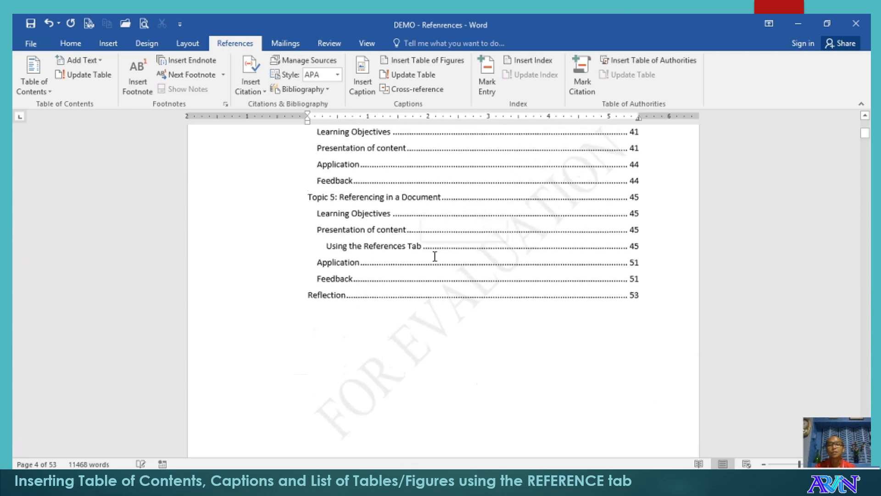
pyautogui.rightClick(412, 212)
pyautogui.click(448, 281)
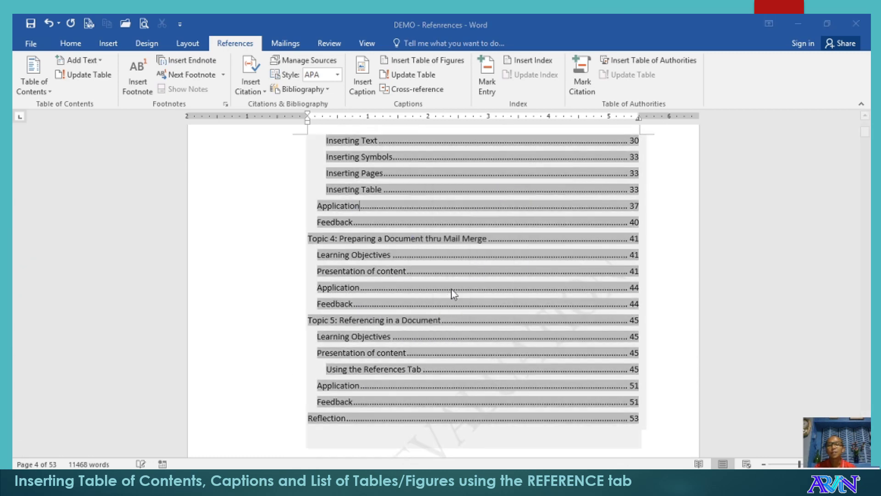
pyautogui.click(398, 248)
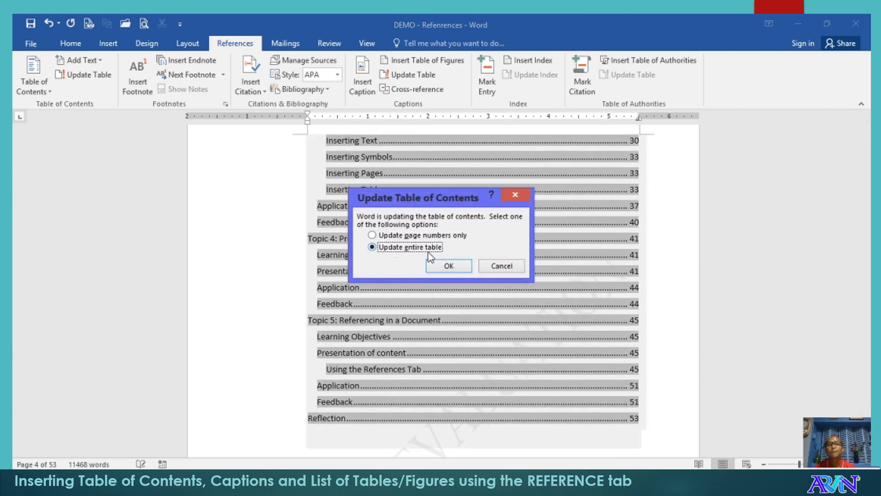
pyautogui.click(446, 266)
# Review the page numbers in the table of contents and both lists, ending in the first paragraph of the Introduction
pyautogui.scroll(10, 455, 261)
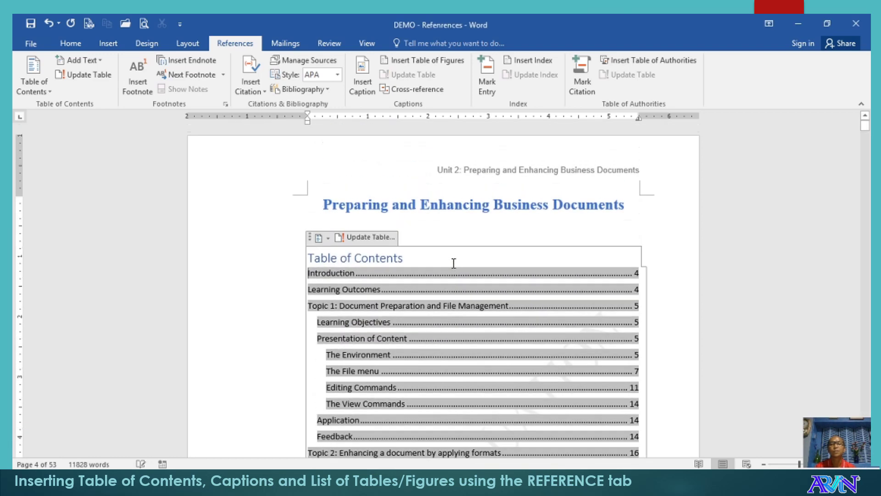
pyautogui.scroll(-1, 455, 260)
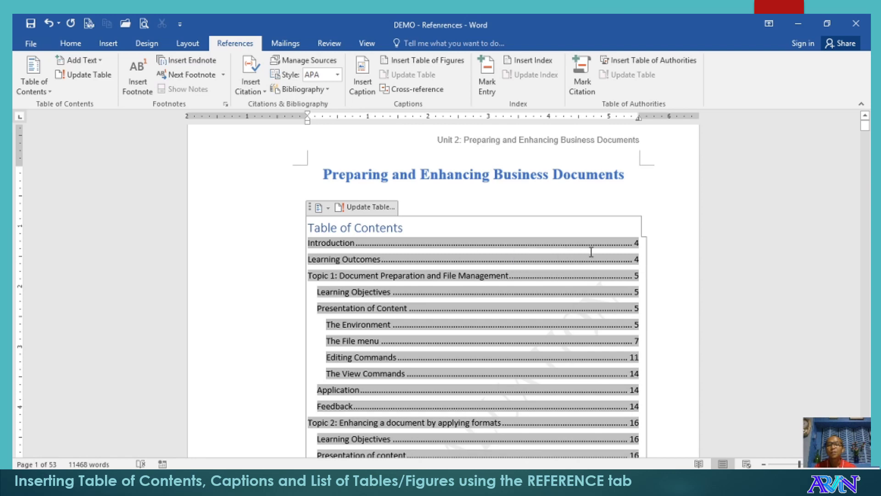
pyautogui.scroll(-20, 565, 319)
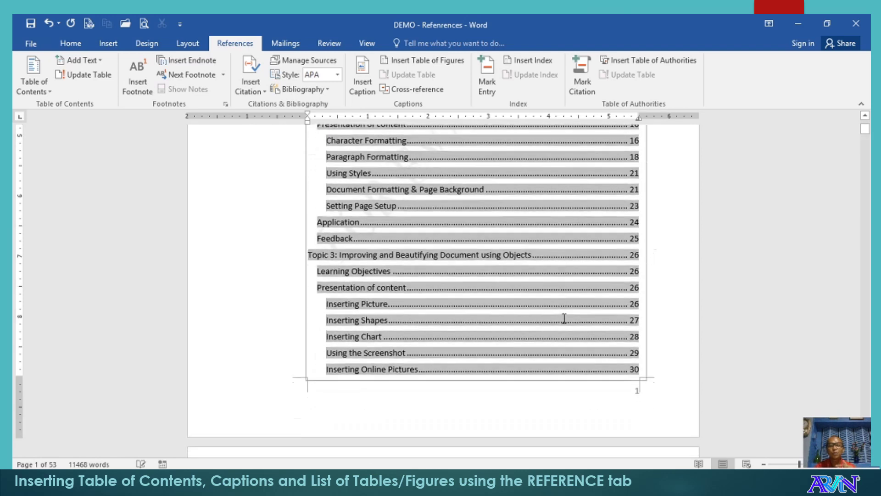
pyautogui.scroll(-15, 401, 380)
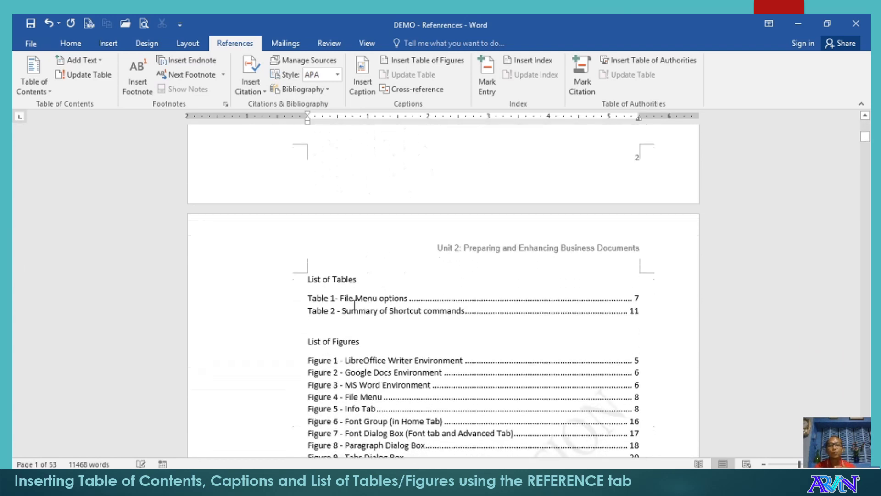
pyautogui.scroll(-10, 397, 324)
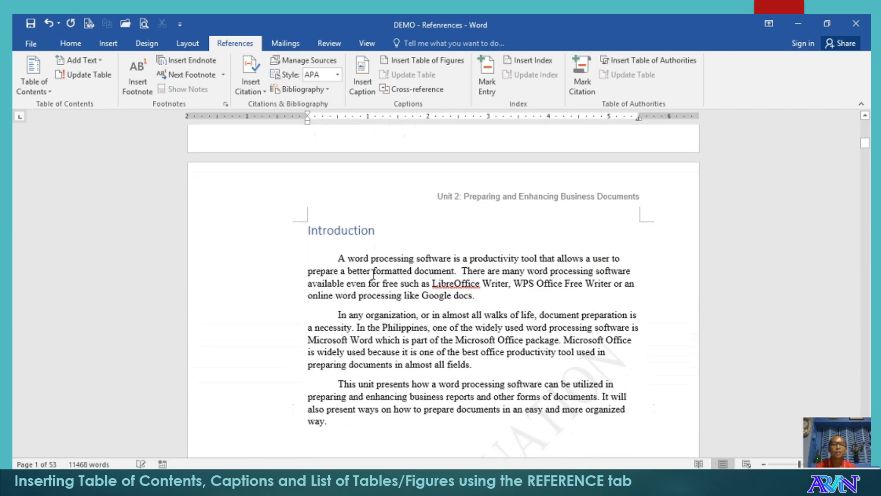
pyautogui.click(373, 271)
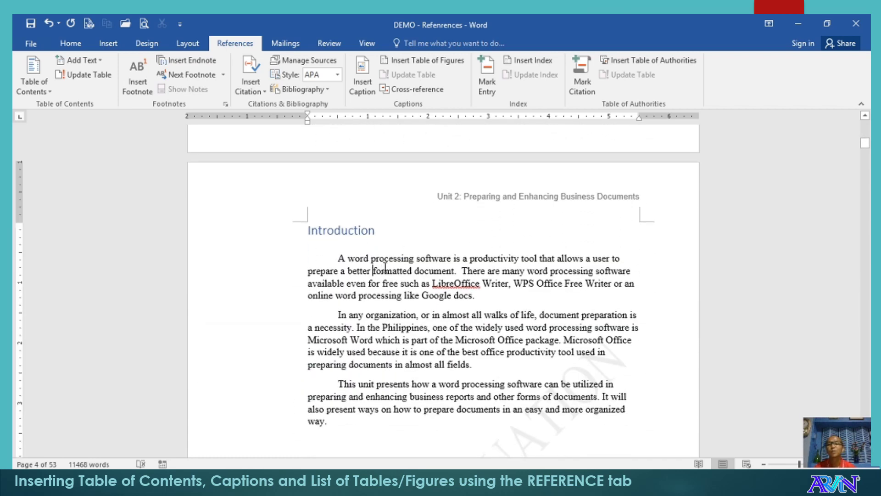